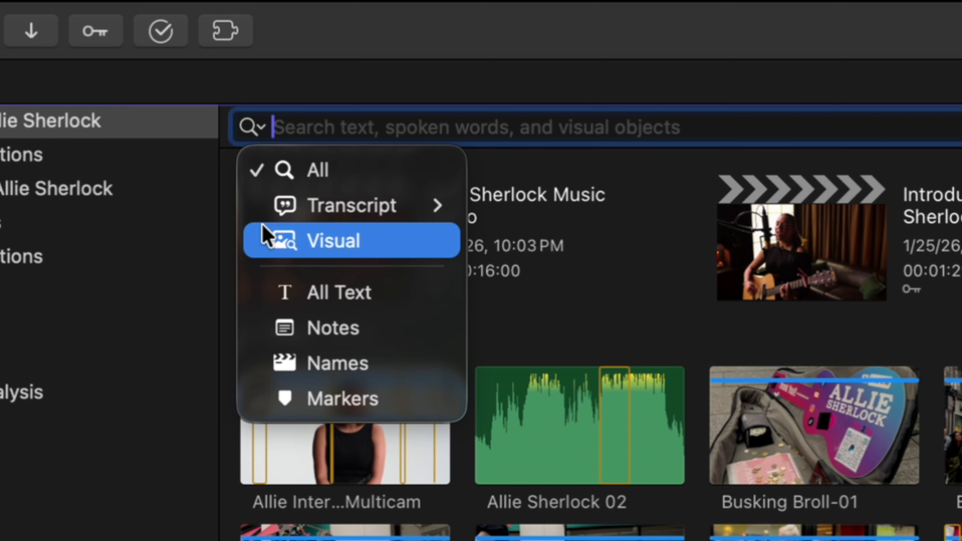
Step: Search the browser for visual objects matching "Guita"
click(266, 237)
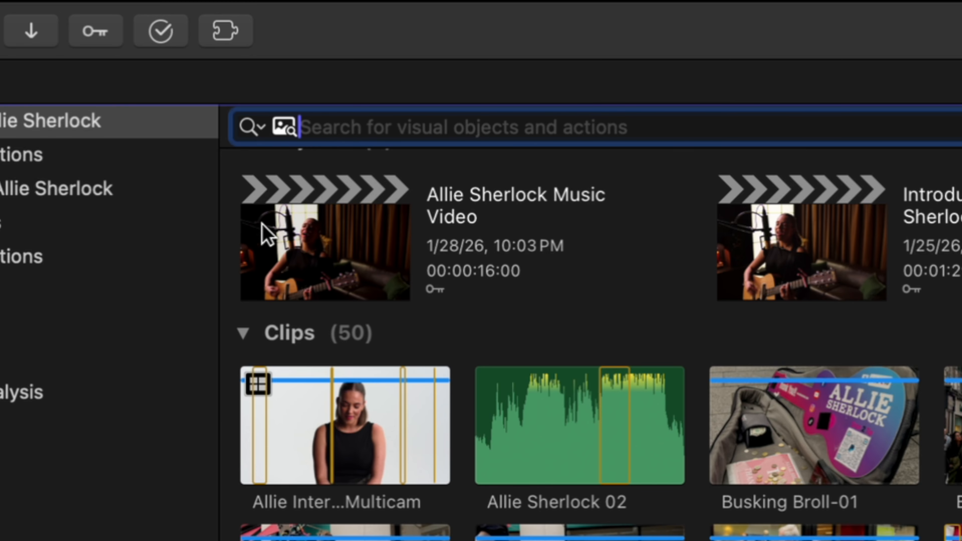
text(Guita)
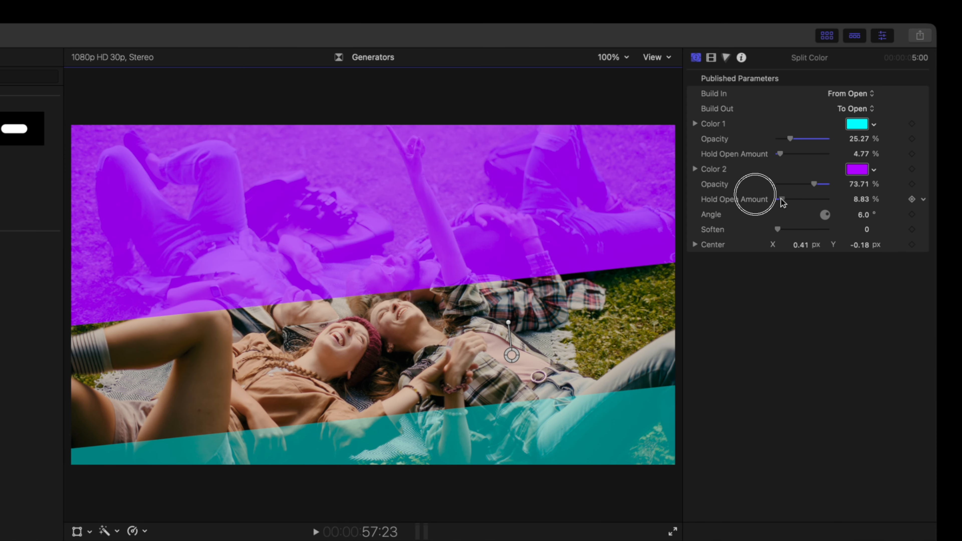
drag(781, 200, 782, 199)
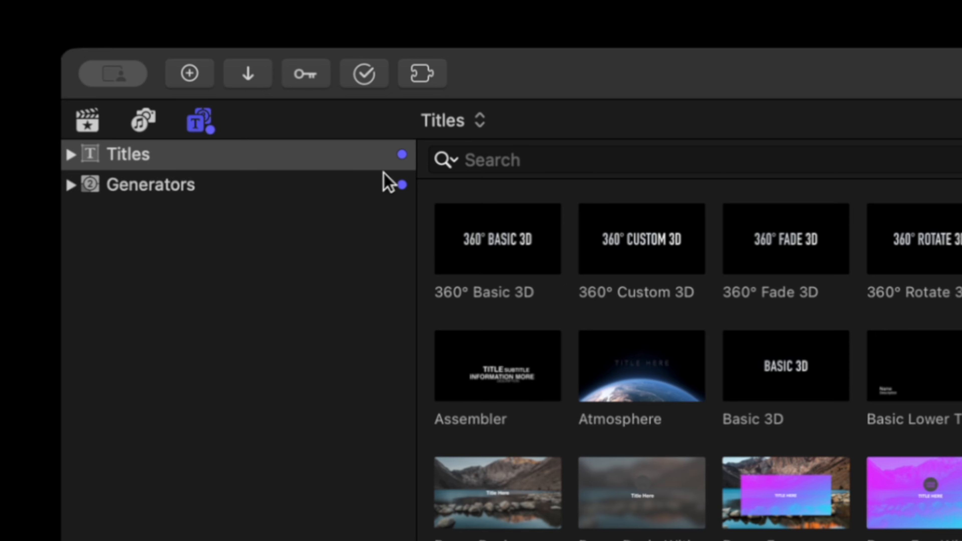
Step: Expand the Titles and Generators categories and browse the new title templates
click(71, 156)
click(29, 337)
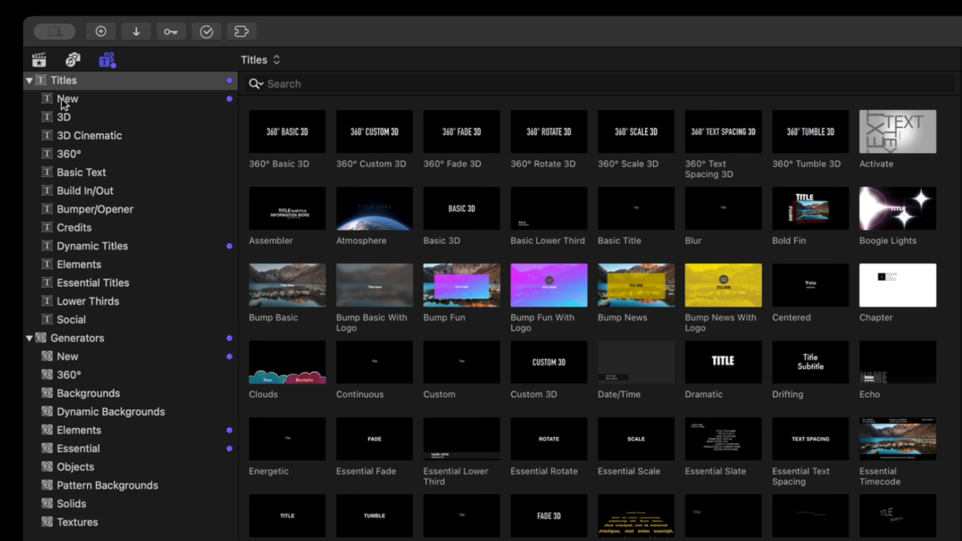
click(71, 102)
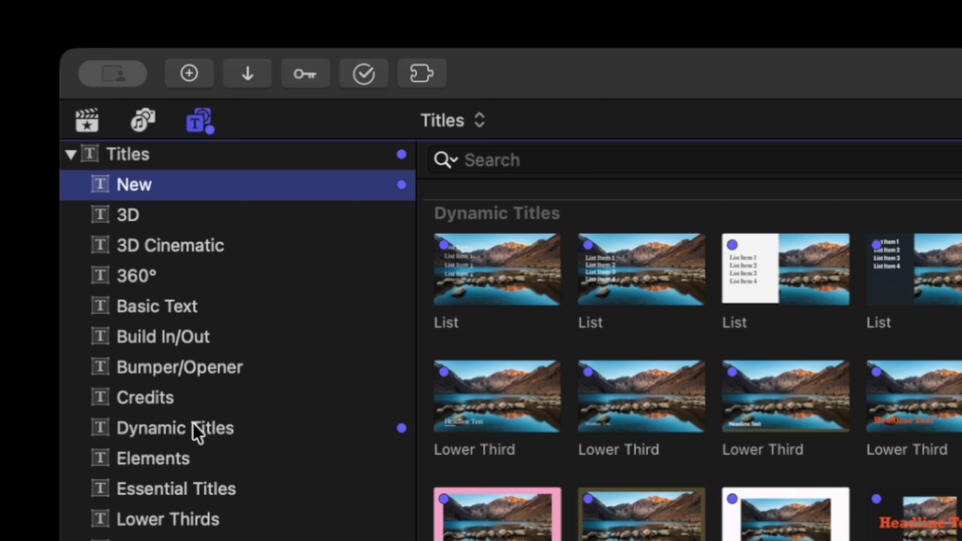
click(197, 432)
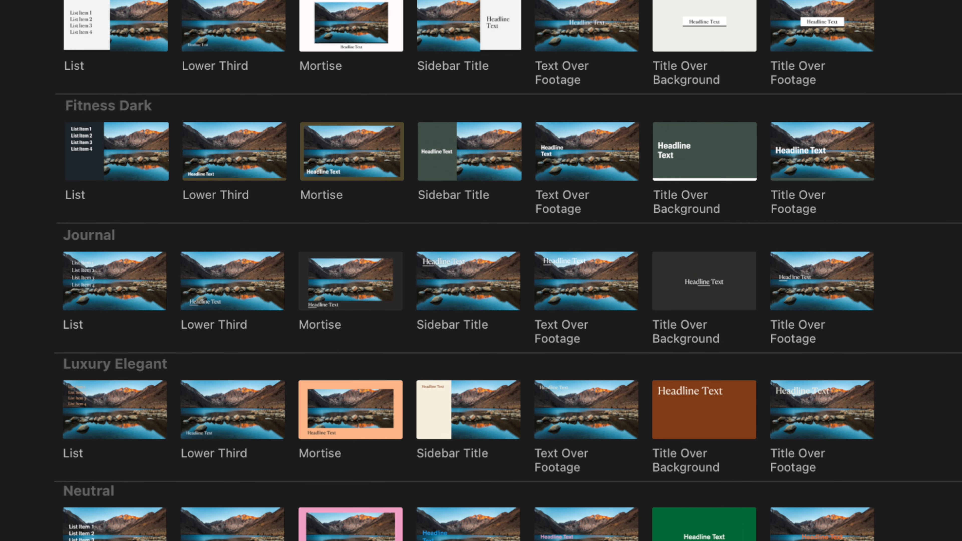
scroll(508, 271, down, 5)
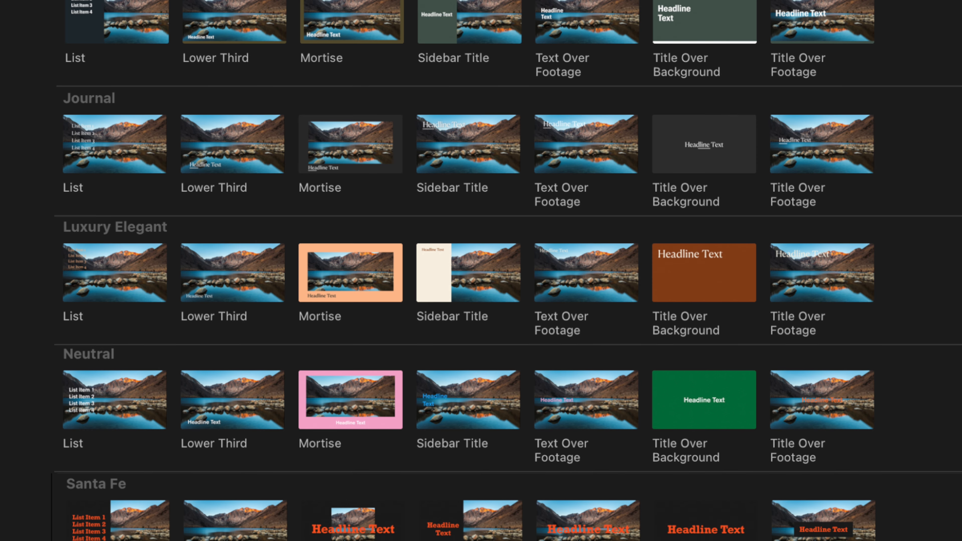
scroll(508, 271, down, 2)
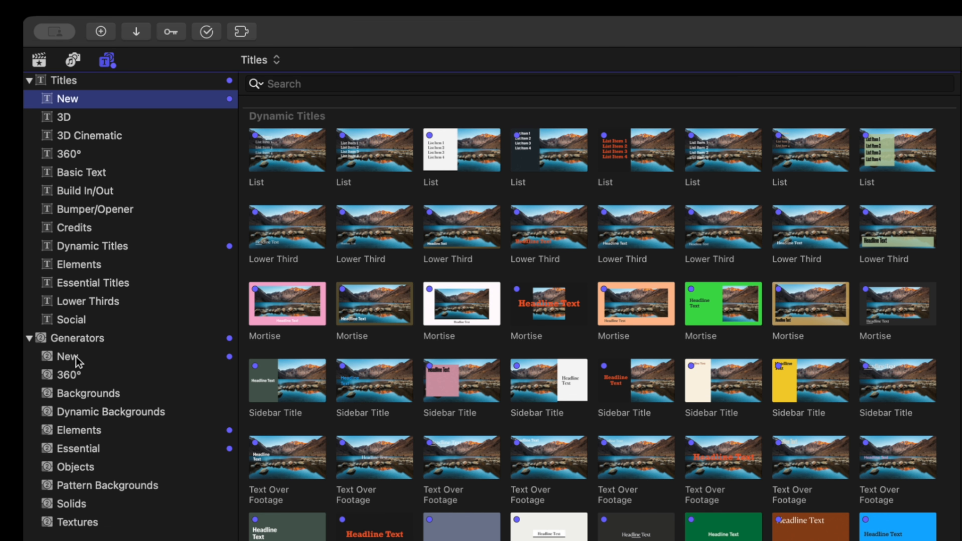
Step: Browse the new generators and open the Dynamic Titles category
click(75, 357)
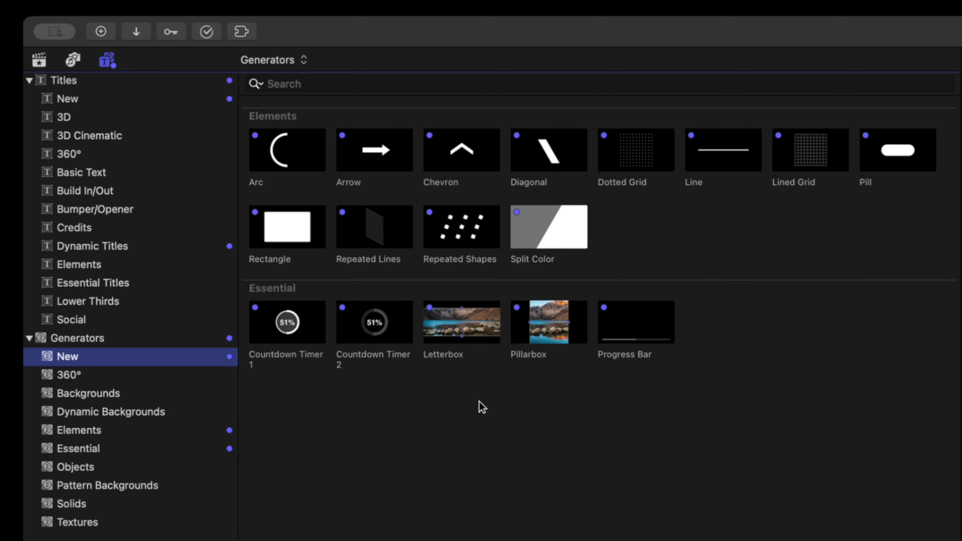
click(77, 253)
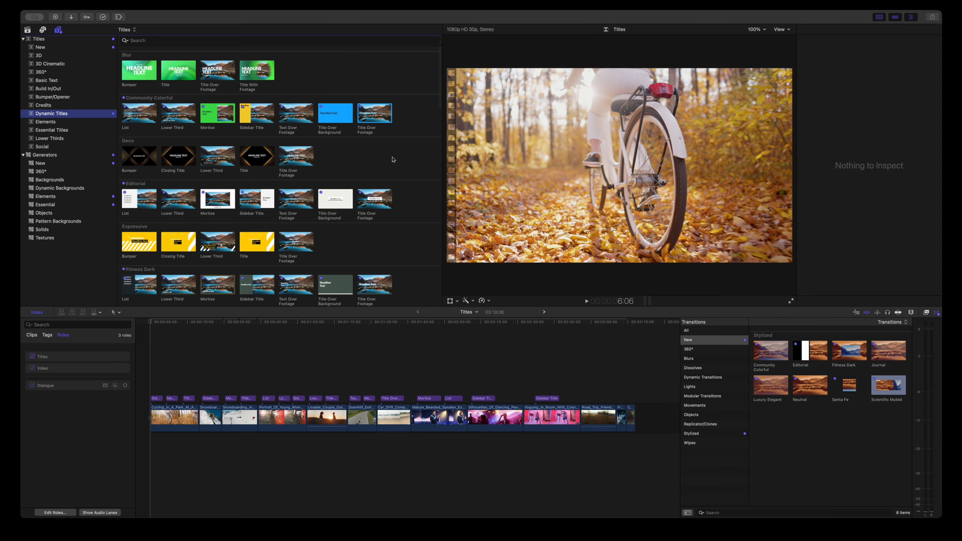
Step: Play the timeline from its start to preview the Sidebar Title
drag(179, 328, 150, 328)
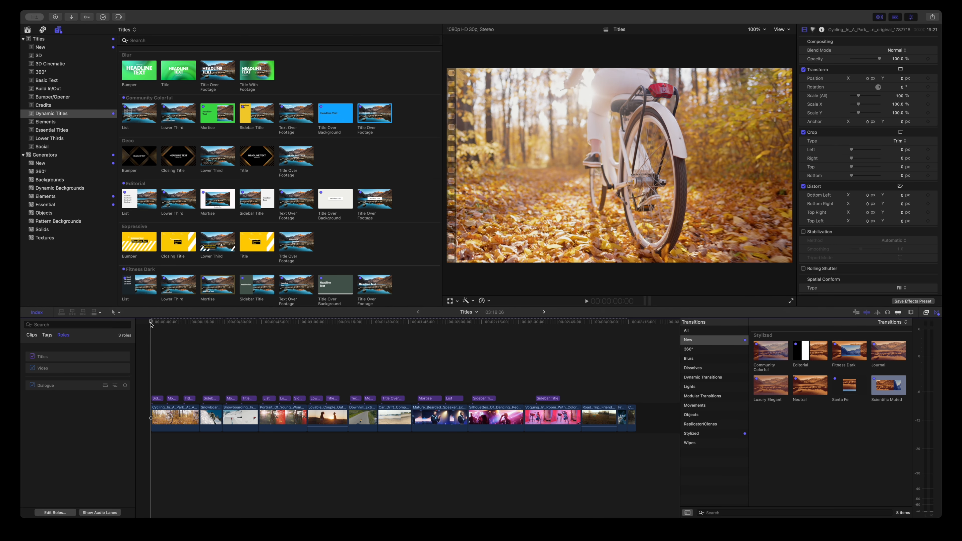
click(150, 324)
key(space)
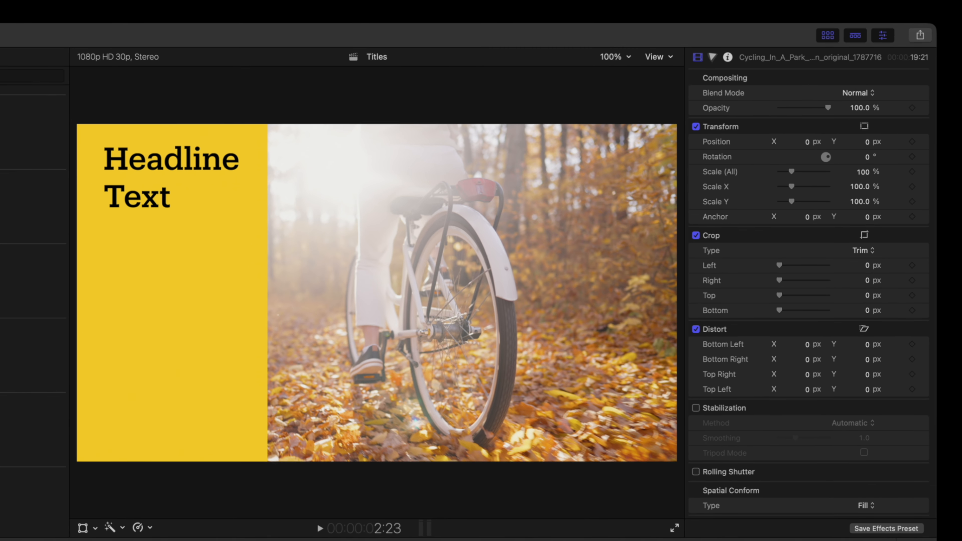
key(space)
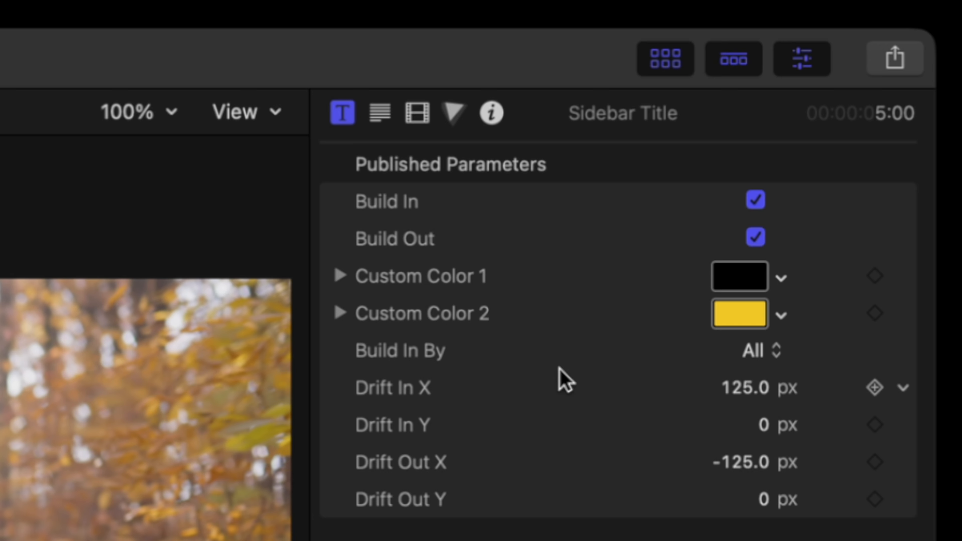
Step: Set the Sidebar Title's Build In By to Character and raise Drift In X to about 959 px, then play it
click(863, 156)
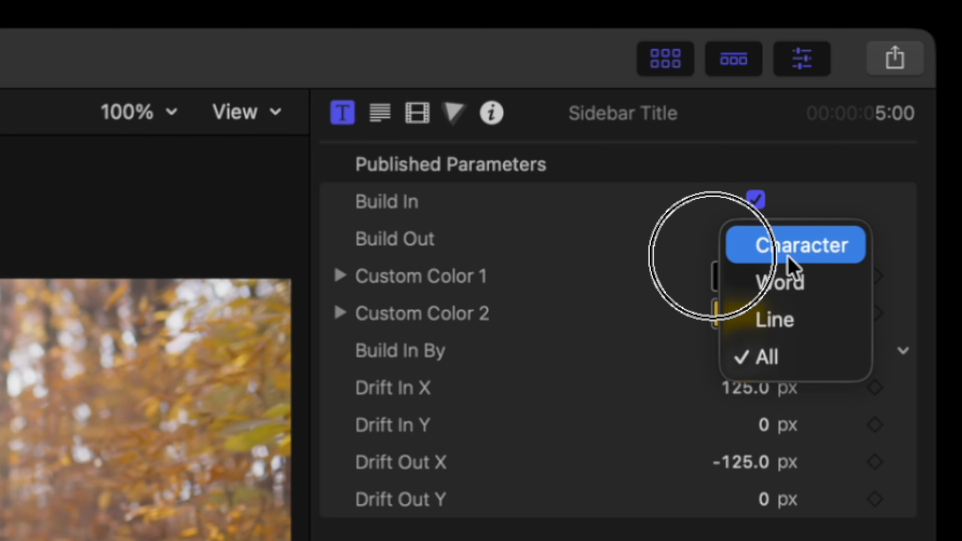
click(791, 265)
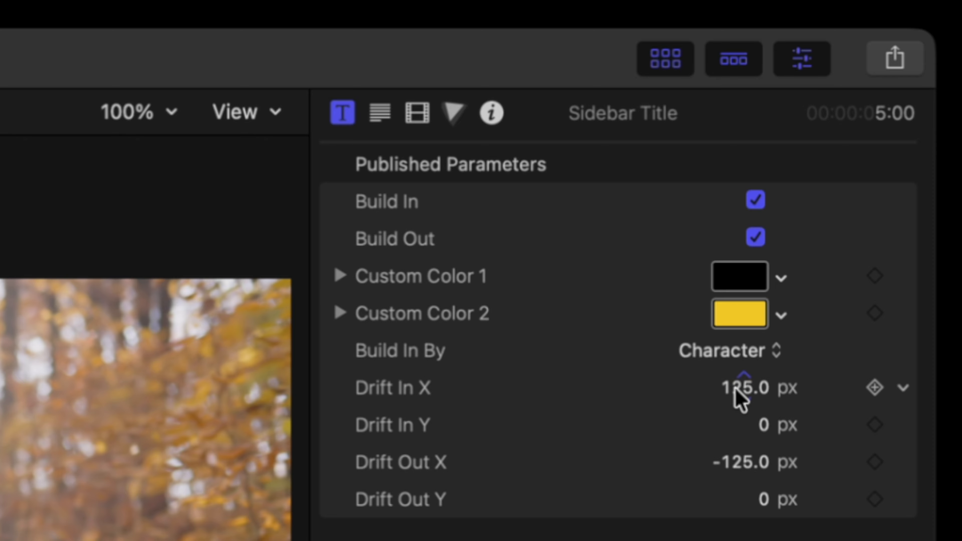
drag(739, 398, 668, 381)
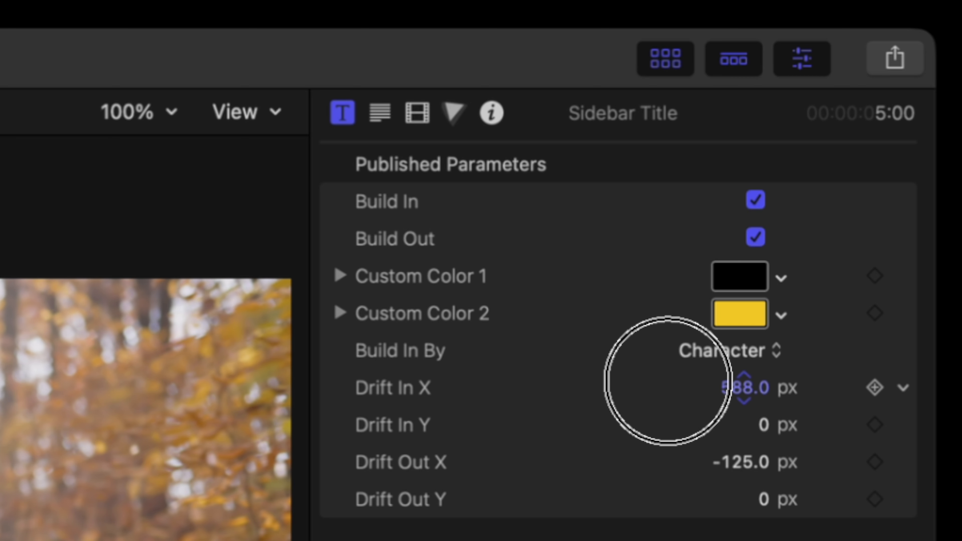
drag(668, 381, 668, 381)
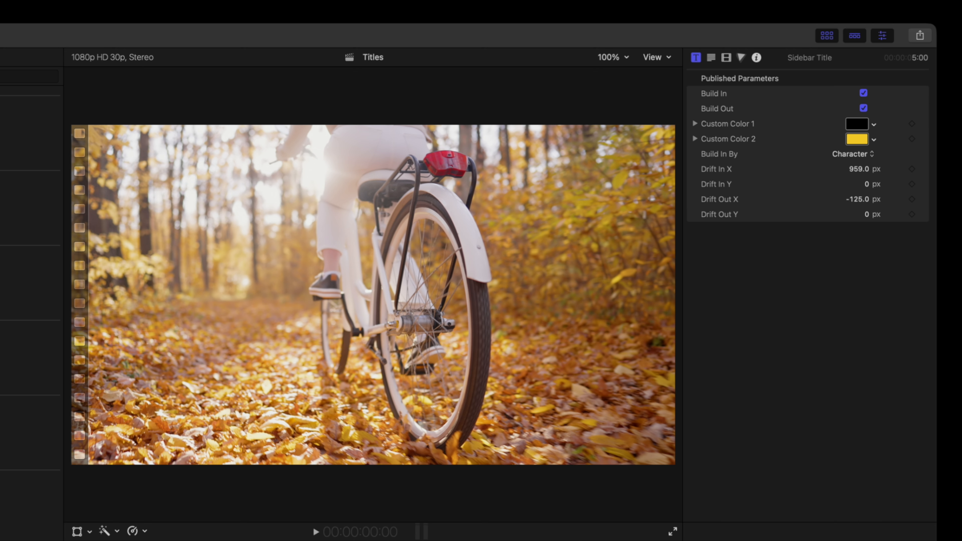
key(space)
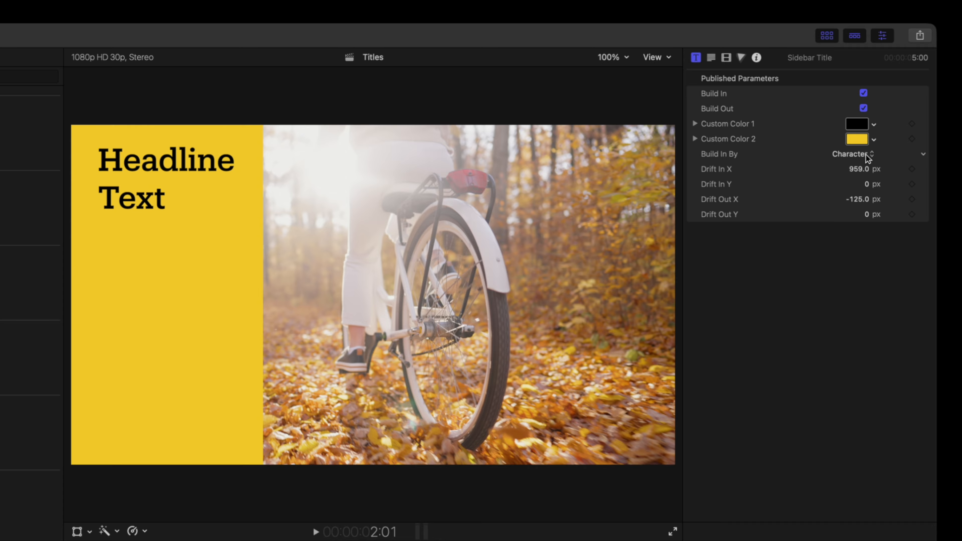
Step: Change the Sidebar Title's Build In By to Line and play the result
click(866, 155)
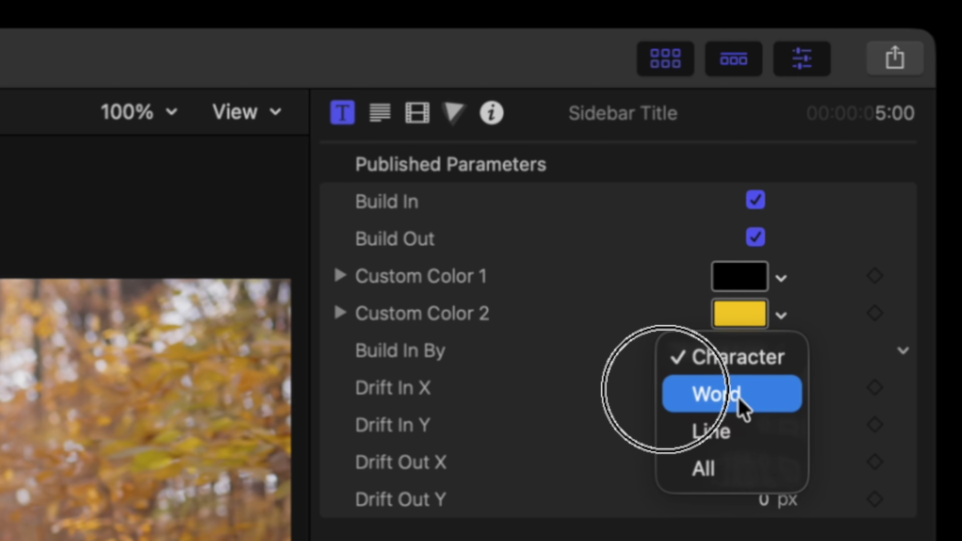
click(731, 430)
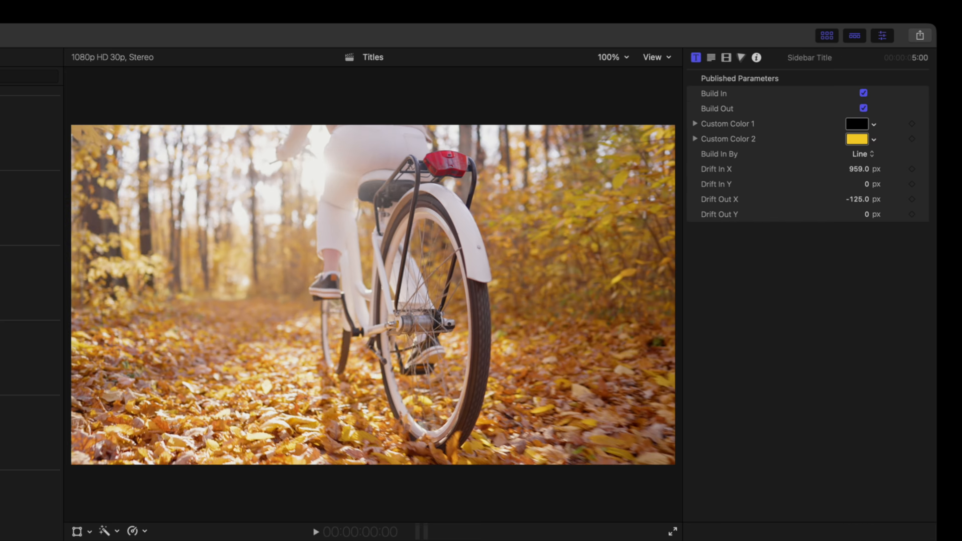
key(space)
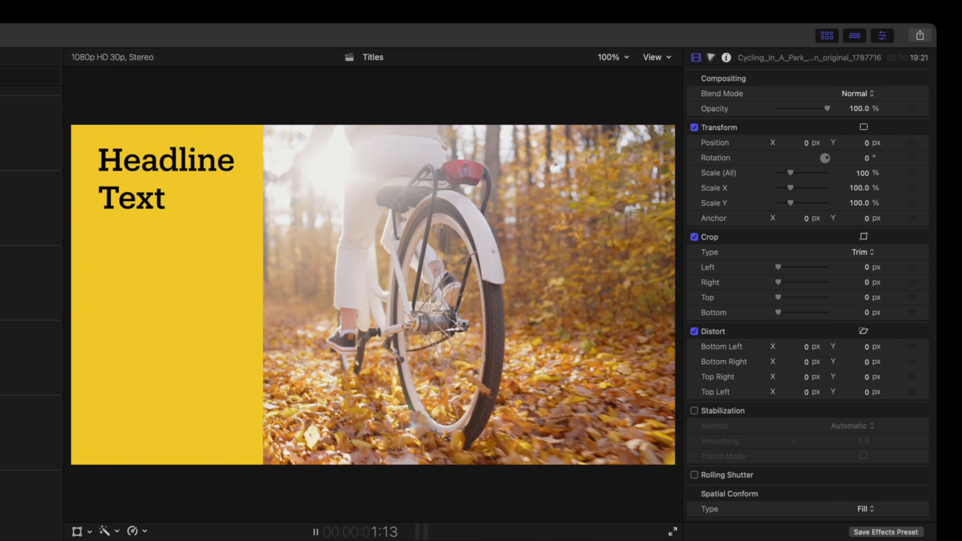
key(space)
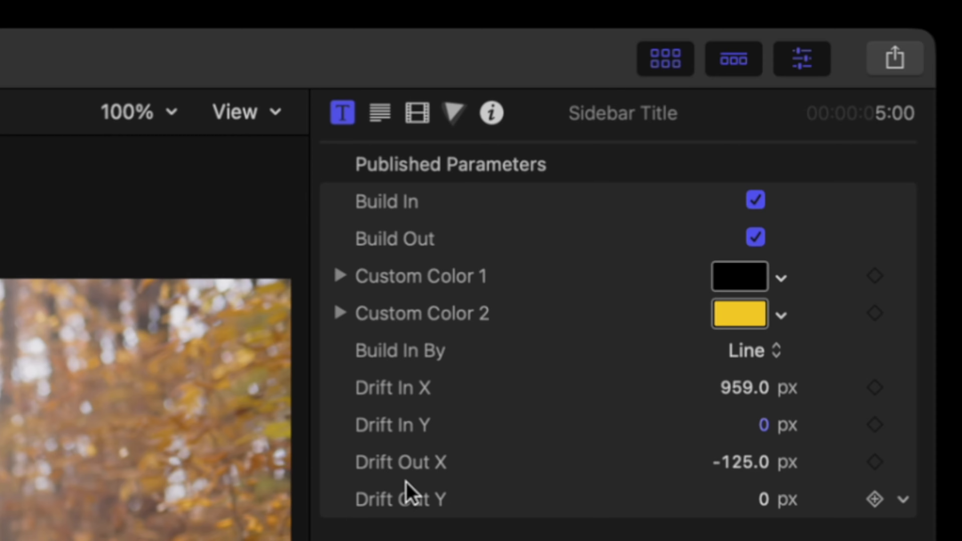
Step: Set the Sidebar Title's Drift Out X to 0 px and Drift Out Y to about -691 px, then play it
click(750, 469)
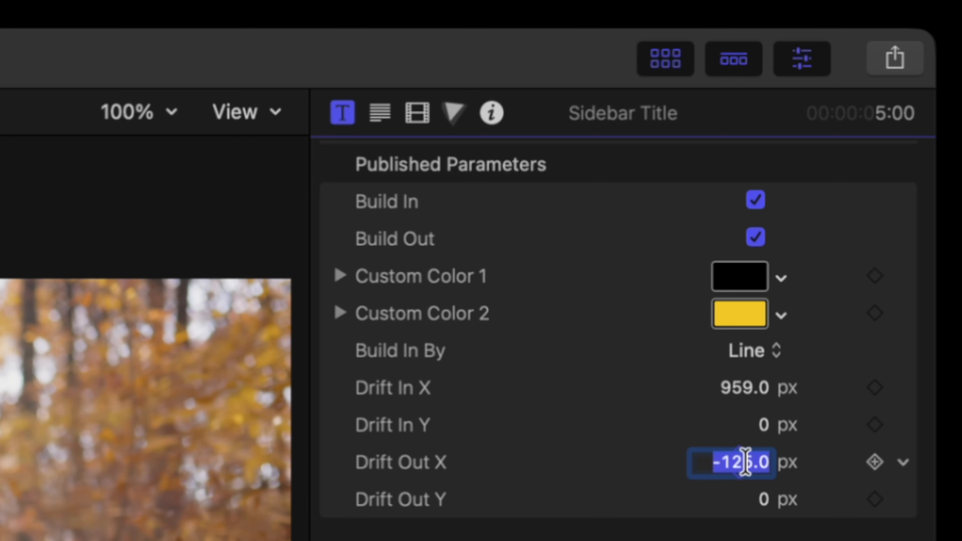
text(0)
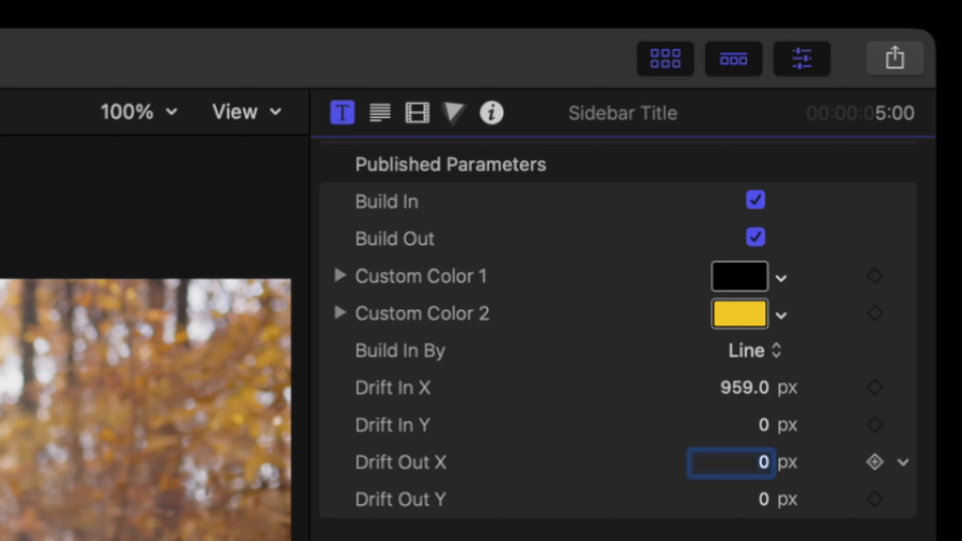
click(764, 501)
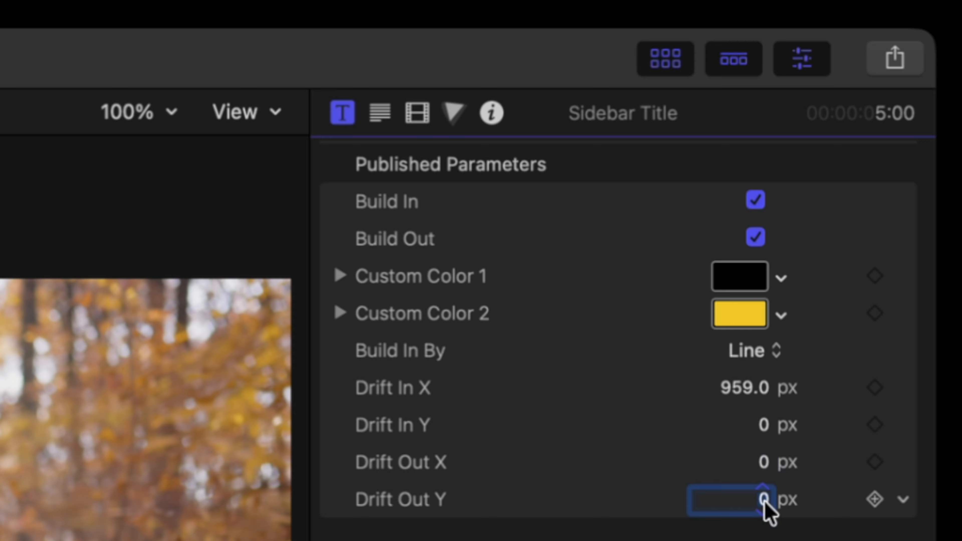
drag(764, 501, 764, 523)
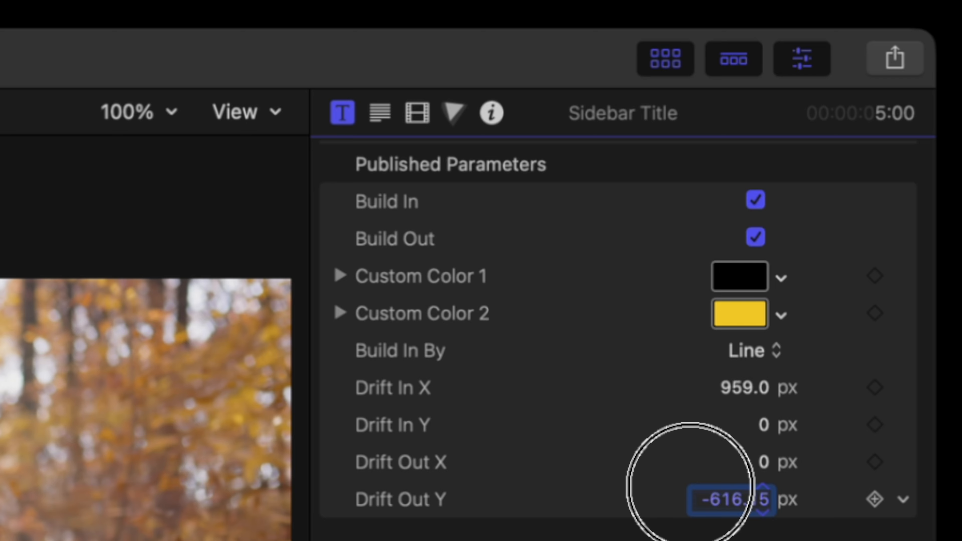
drag(764, 501, 758, 501)
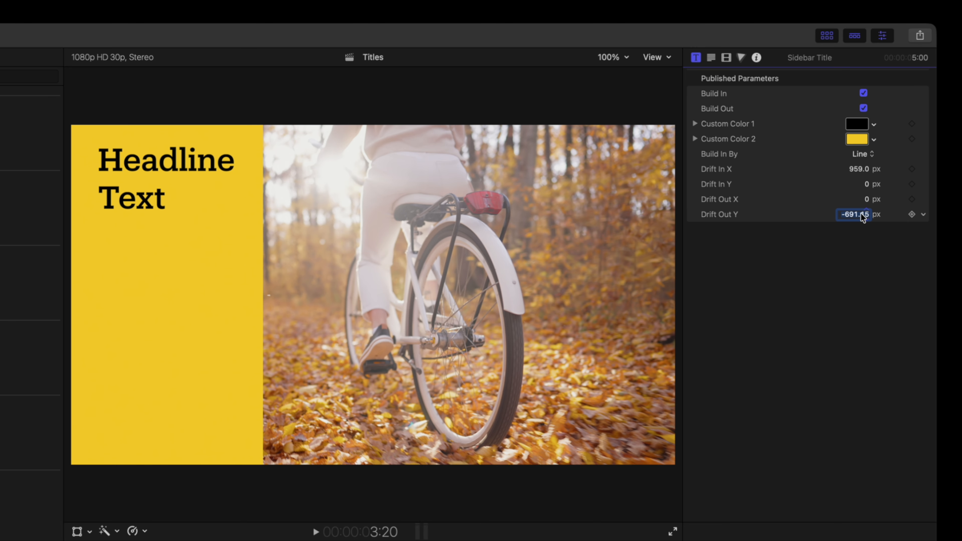
key(space)
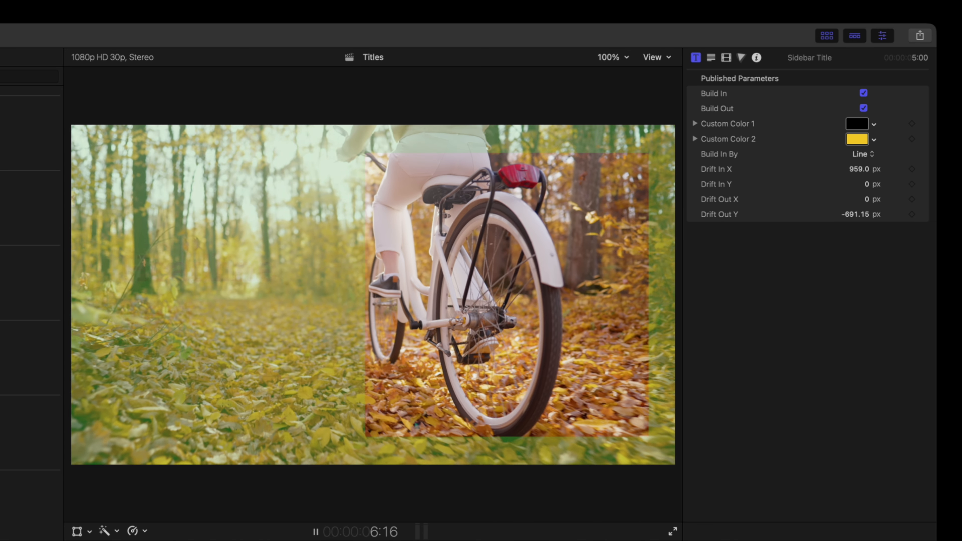
Step: Play on to the Mortise title and lower its Mask Position X to slide the image window left
key(space)
key(space)
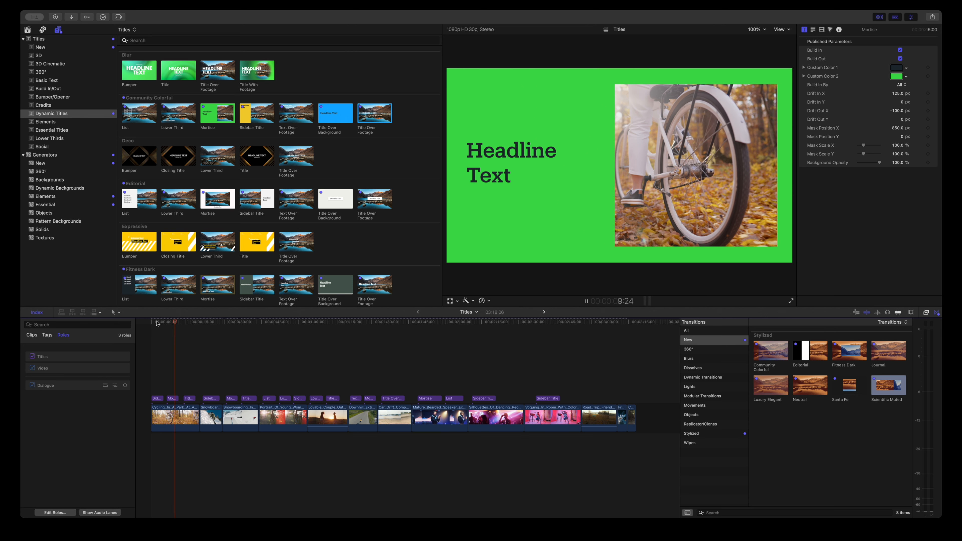
key(space)
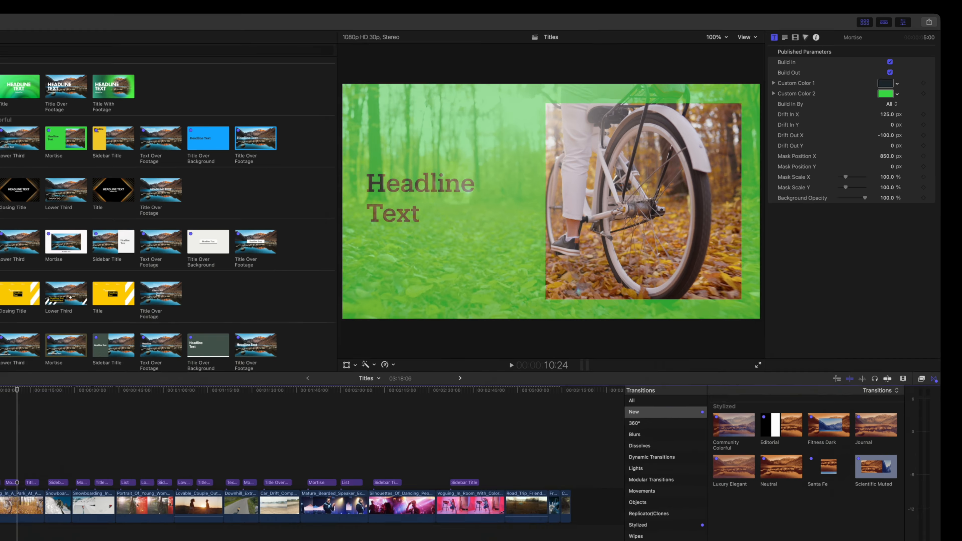
key(j)
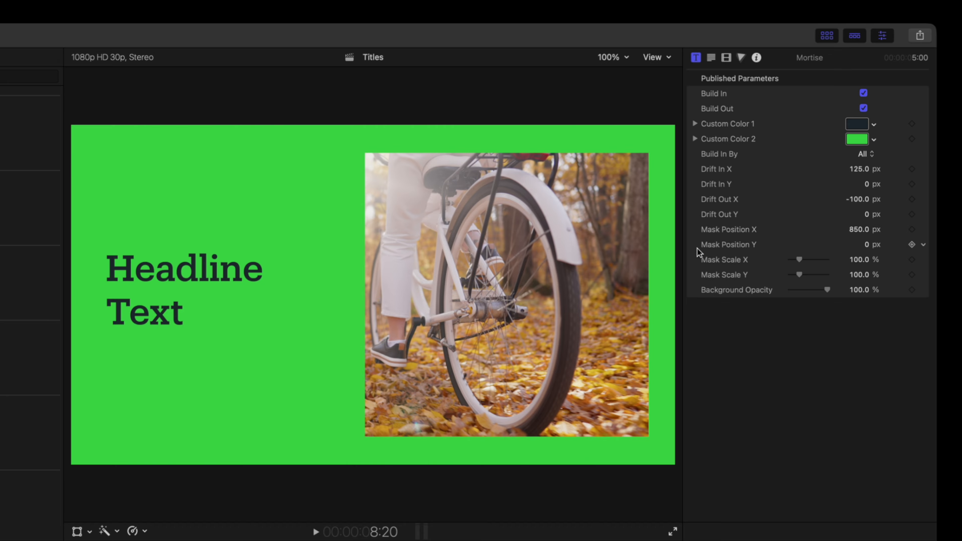
drag(867, 231, 802, 262)
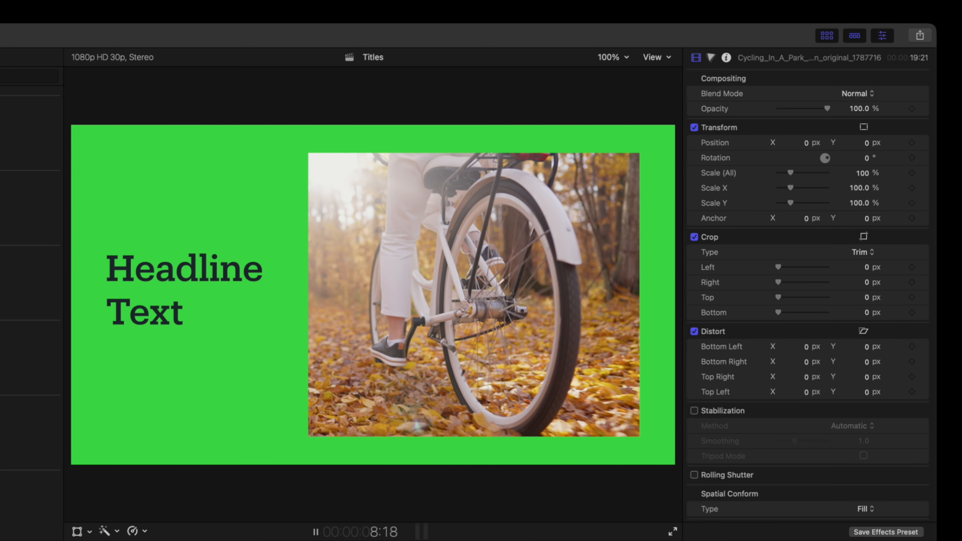
key(space)
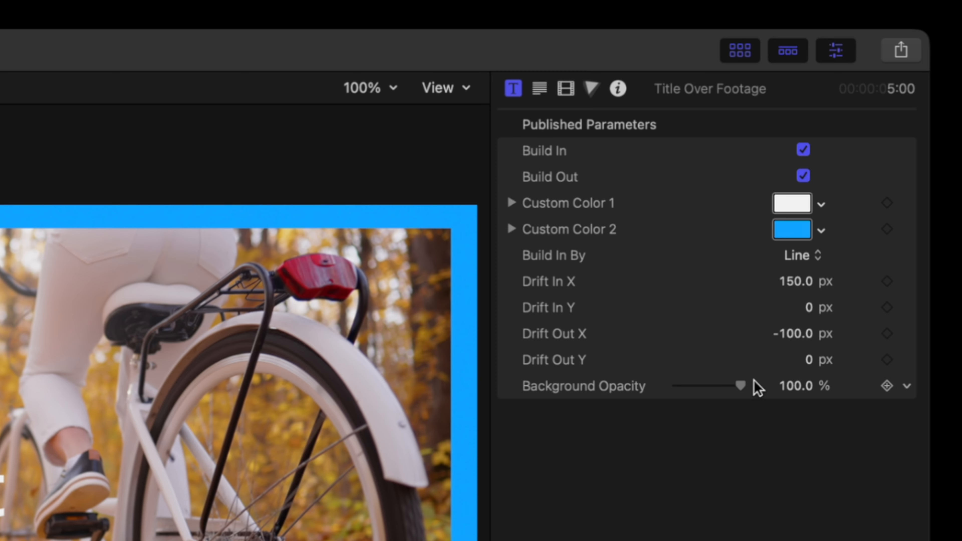
Step: Lower the Title Over Footage's Background Opacity to about 83%
mouse_move(740, 385)
mouse_down()
mouse_move(674, 385)
mouse_move(728, 385)
mouse_up()
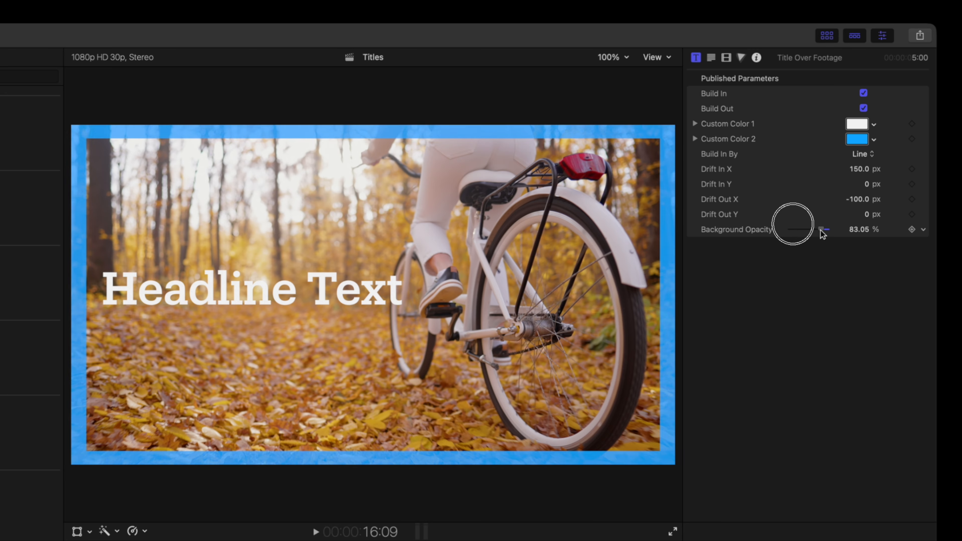
mouse_move(822, 233)
mouse_down()
mouse_move(788, 232)
mouse_move(815, 232)
mouse_up()
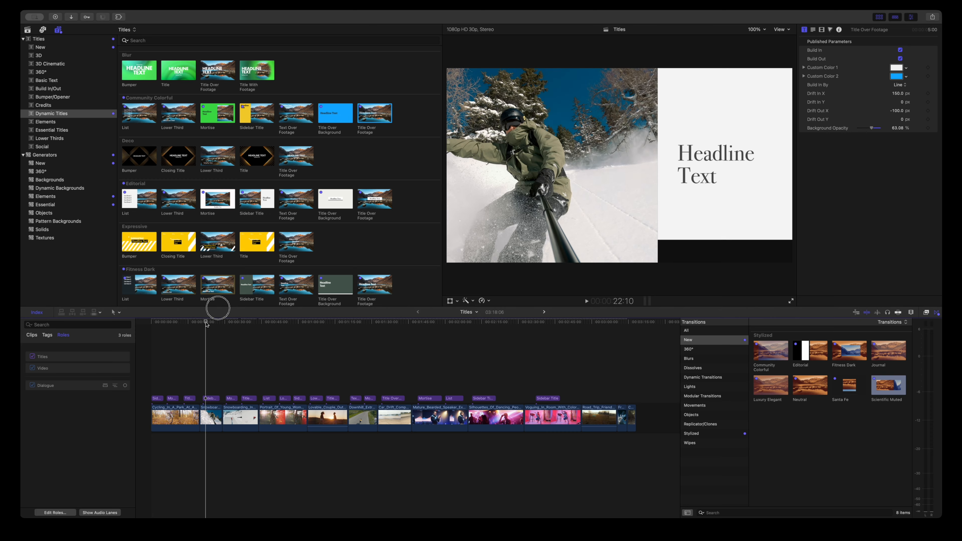
mouse_move(207, 324)
mouse_down()
mouse_move(216, 324)
mouse_move(203, 326)
mouse_up()
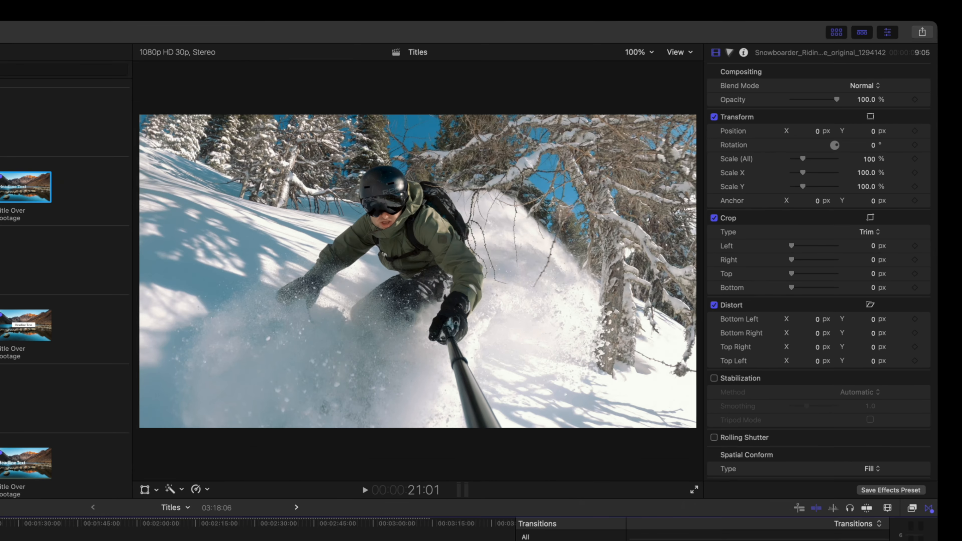
Step: Play to the Sidebar Title, set its Footage Position to about 31.39, and turn on Reverse
key(space)
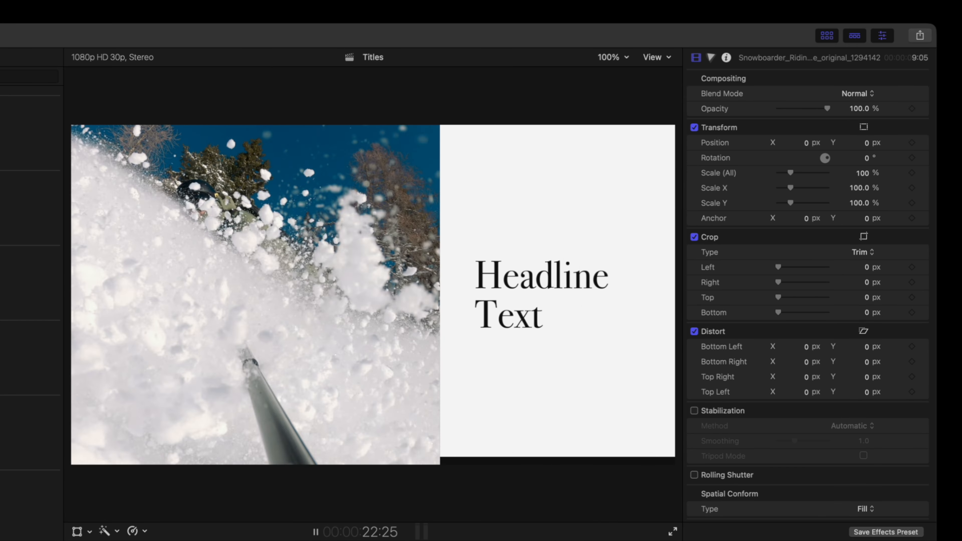
key(space)
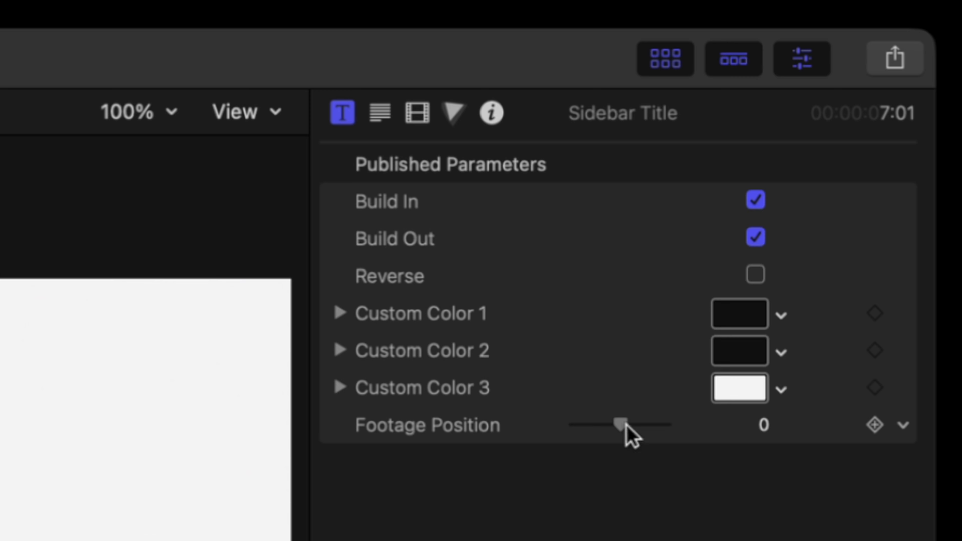
drag(809, 186, 801, 186)
mouse_move(602, 427)
mouse_down()
mouse_move(679, 425)
mouse_move(592, 422)
mouse_up()
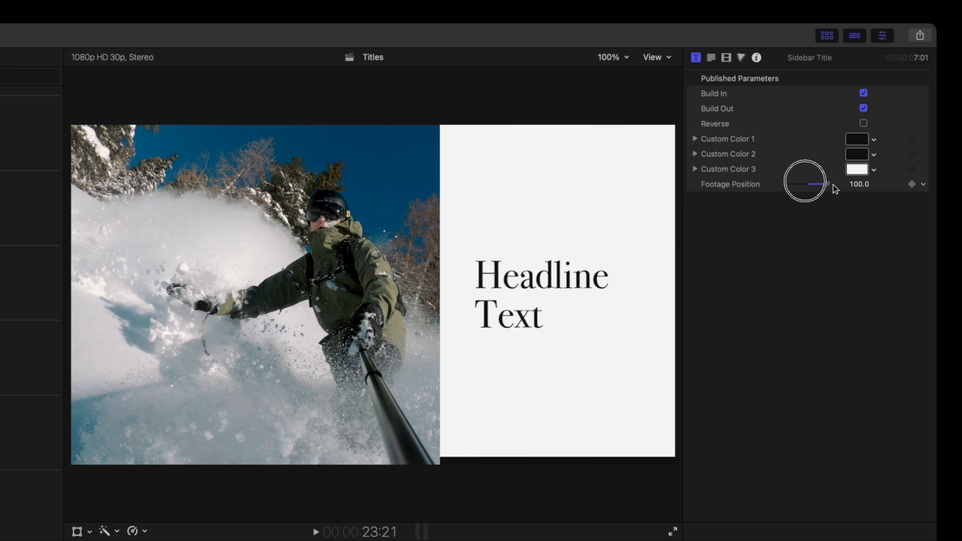
mouse_move(797, 183)
mouse_down()
mouse_move(840, 184)
mouse_move(814, 185)
mouse_up()
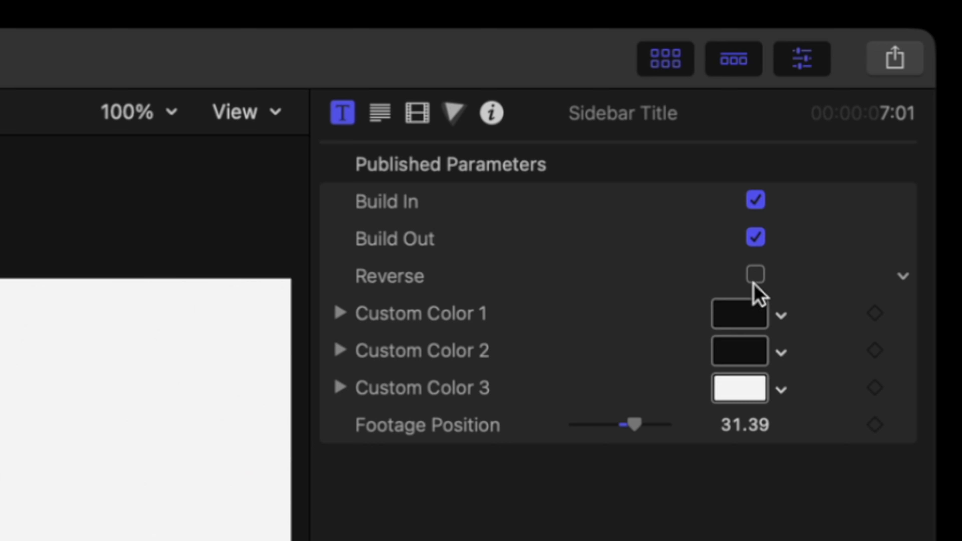
click(899, 68)
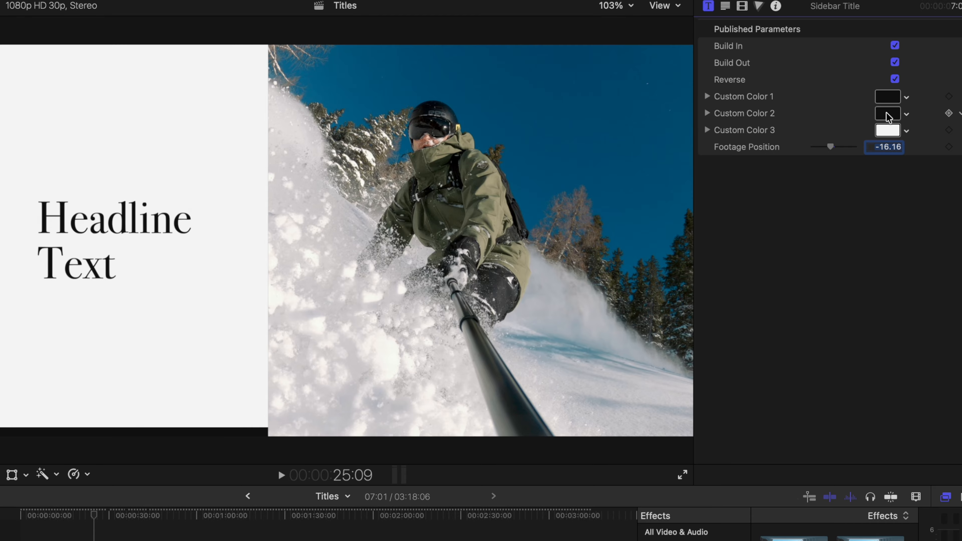
Step: Set the Sidebar Title's Custom Color 2 to blue and Custom Color 1 to red
click(887, 115)
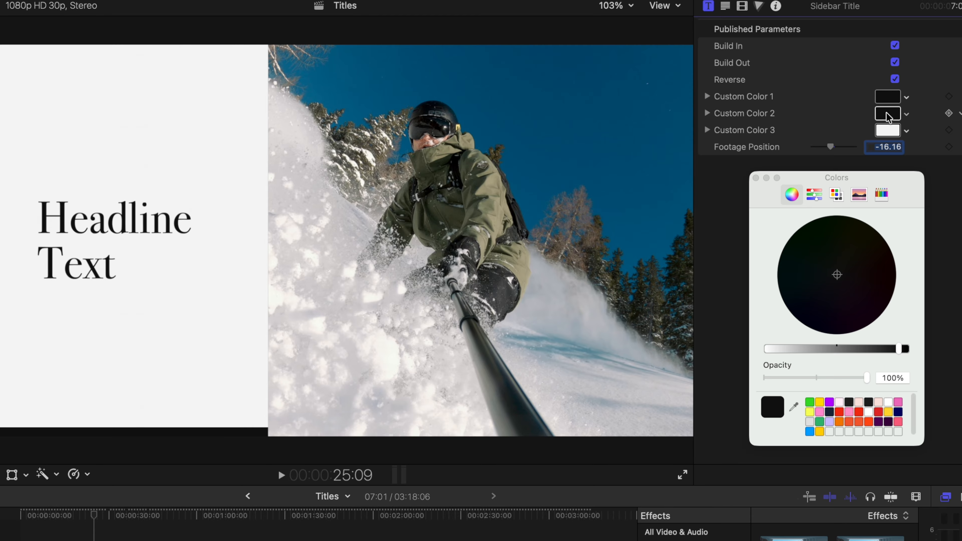
click(810, 432)
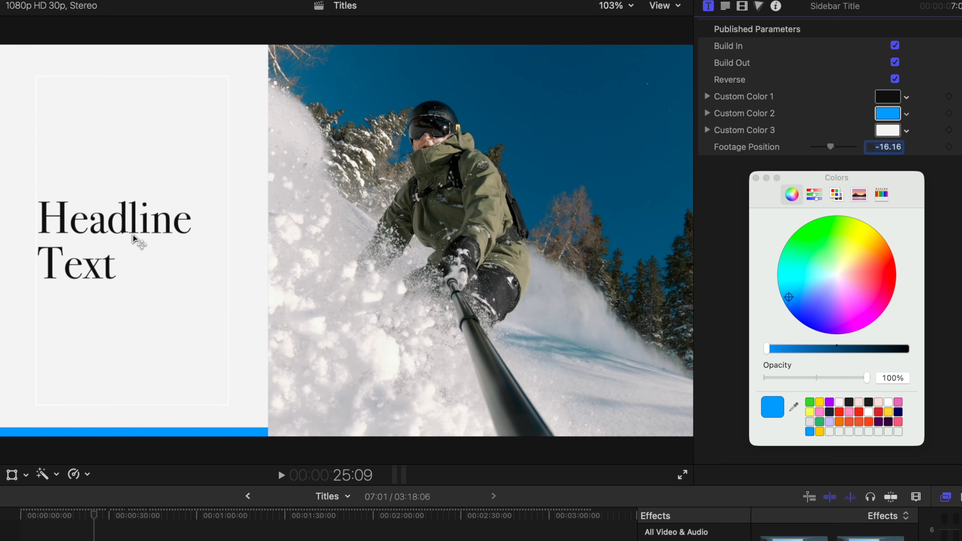
click(890, 99)
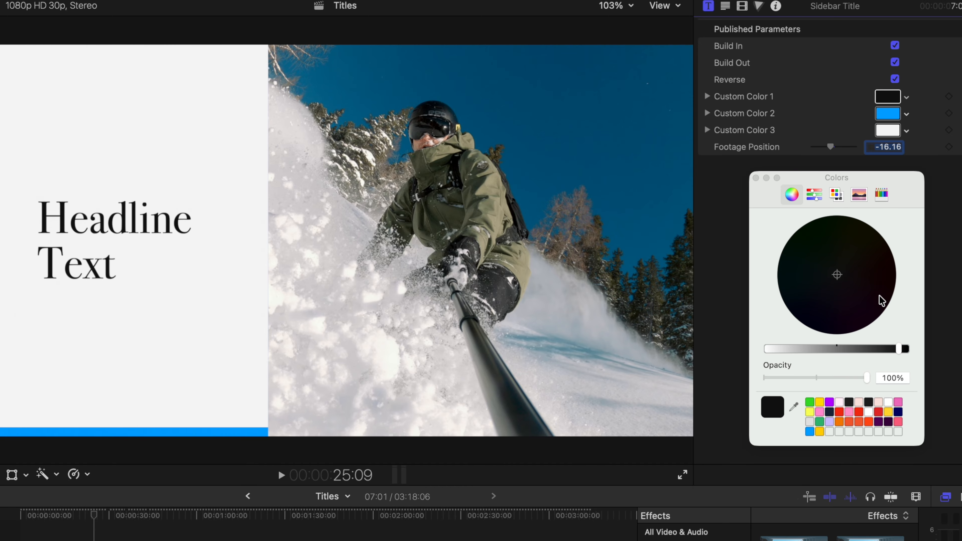
click(840, 414)
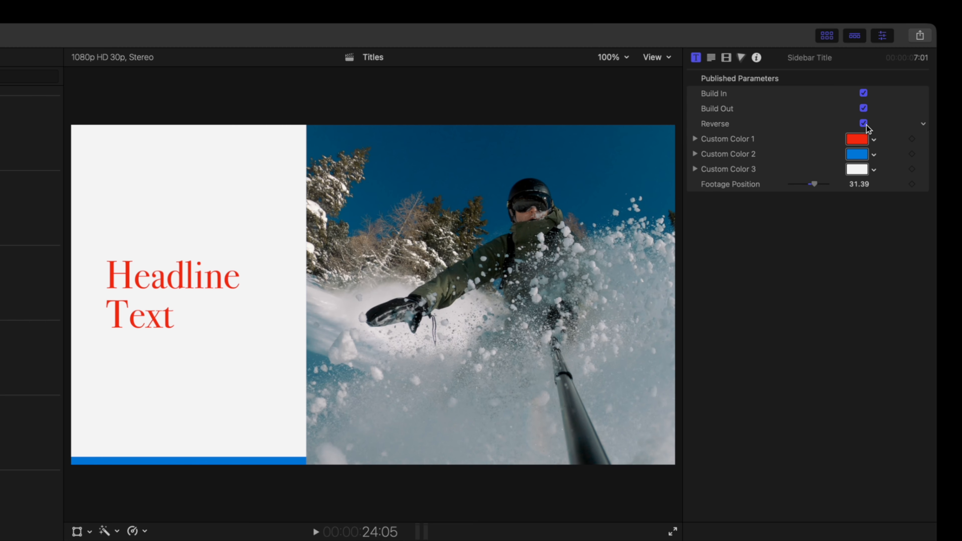
Step: Toggle the Sidebar Title's Reverse option off and on to compare, leaving it off
click(864, 124)
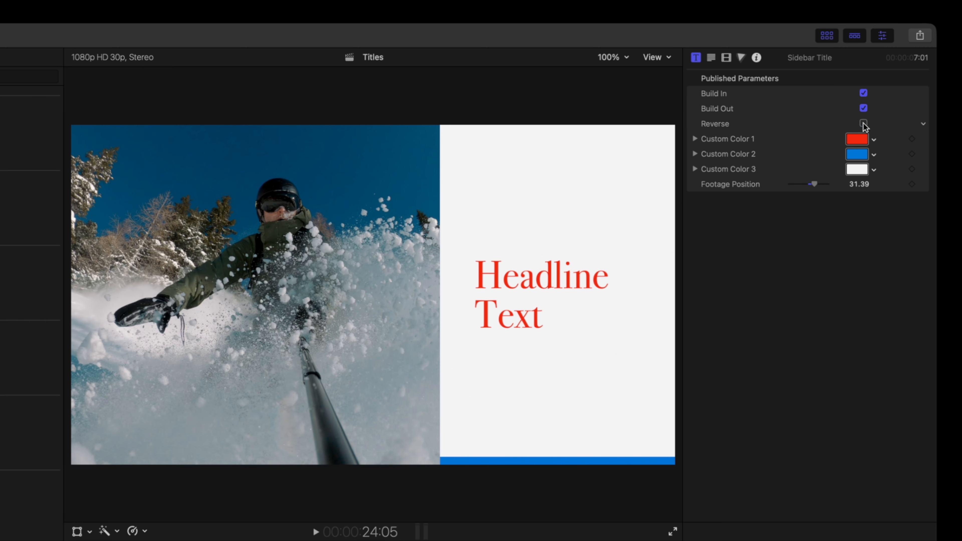
click(864, 124)
click(865, 124)
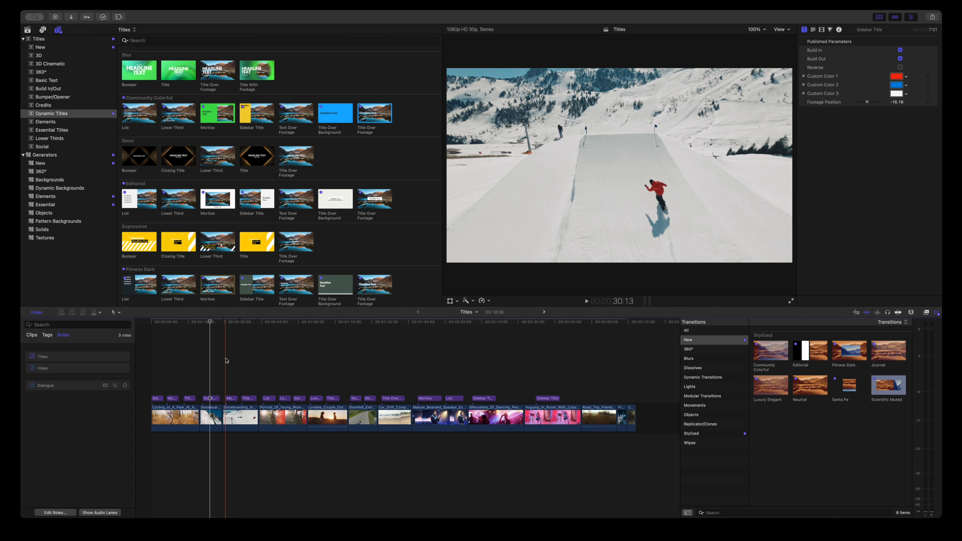
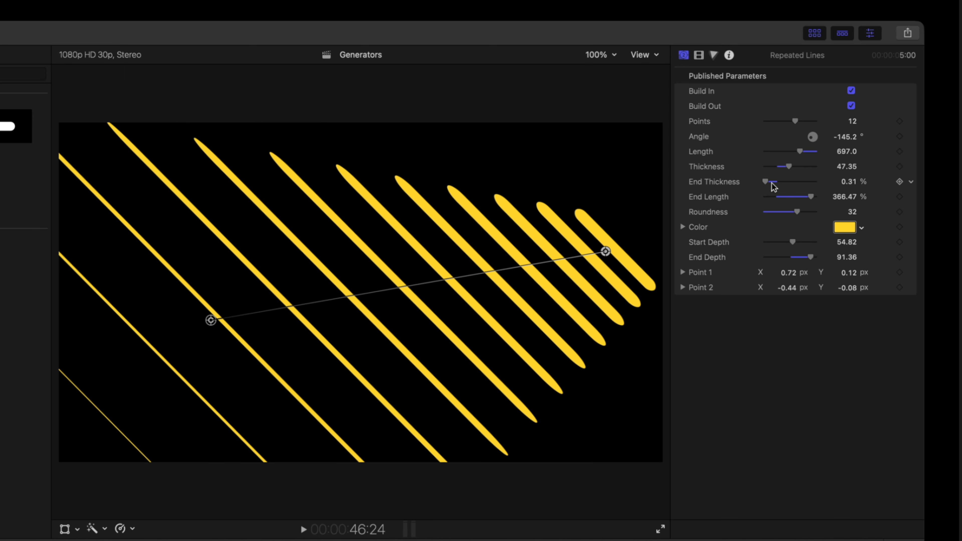
Step: Lower the Repeated Lines generator's End Length to about 313.54%
mouse_move(810, 198)
mouse_down()
mouse_move(762, 199)
mouse_move(804, 201)
mouse_up()
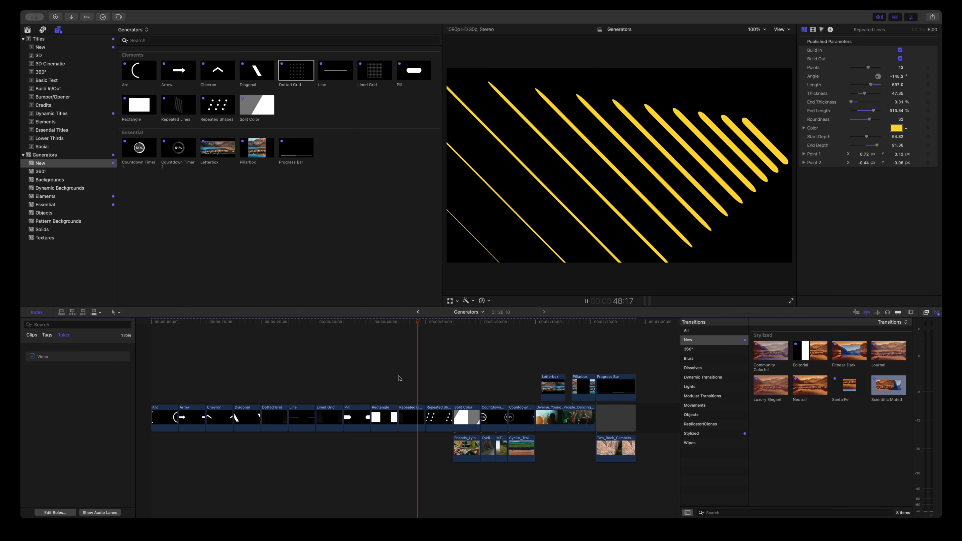
Step: Move to the Repeated Shapes generator and change its Source Shape to Star
click(437, 323)
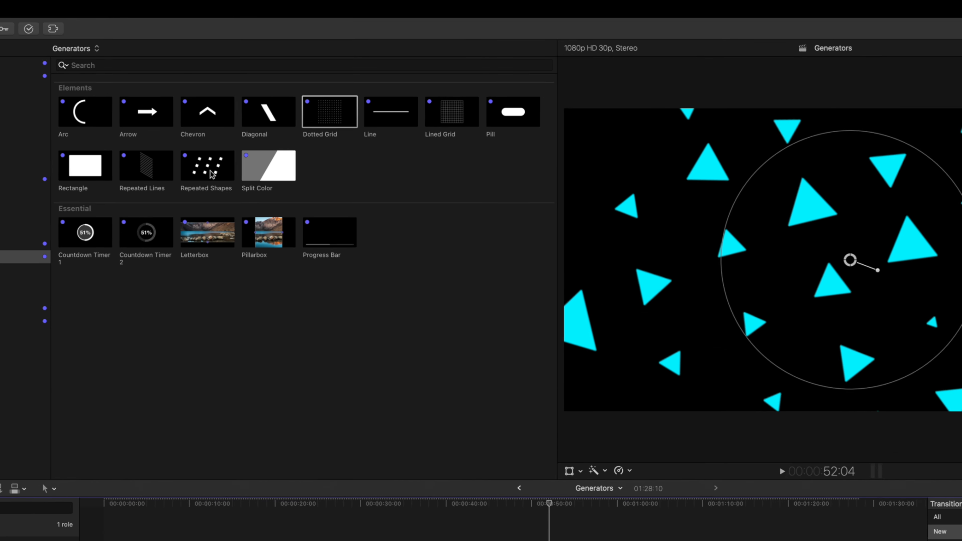
click(216, 112)
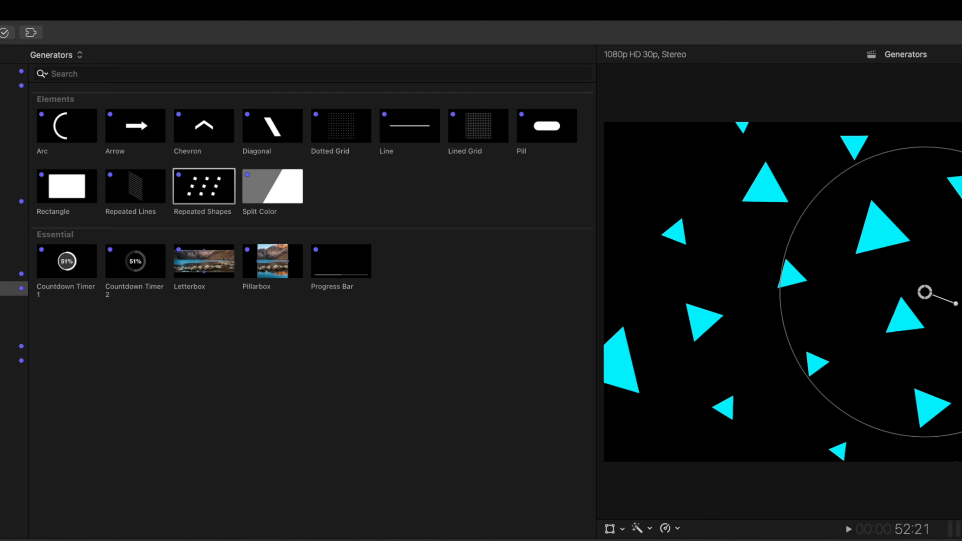
mouse_move(440, 323)
mouse_down()
mouse_move(427, 324)
mouse_move(435, 325)
mouse_up()
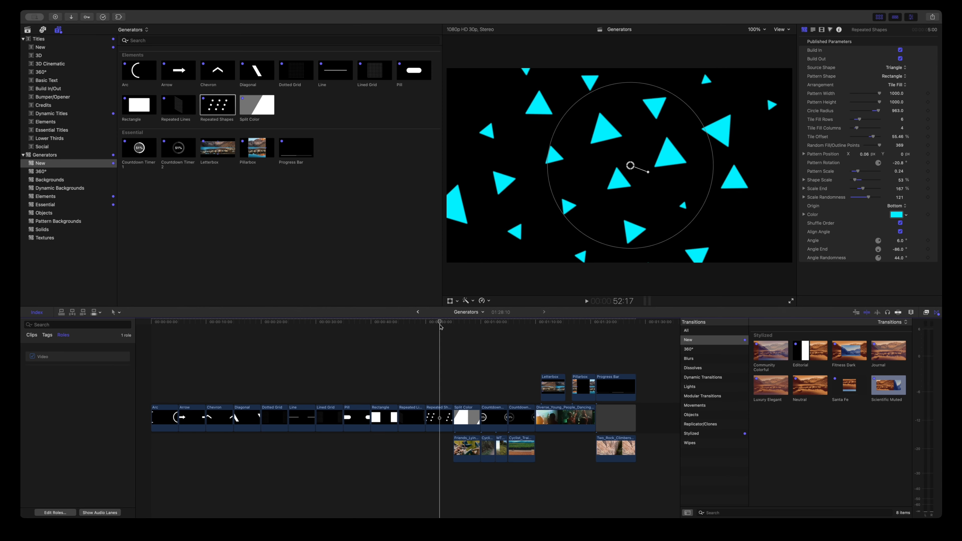
click(895, 67)
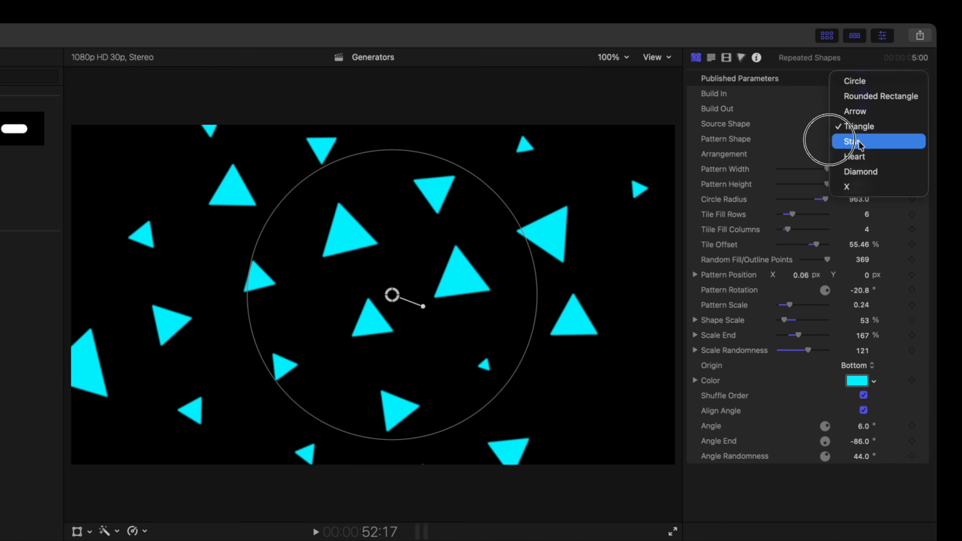
click(859, 141)
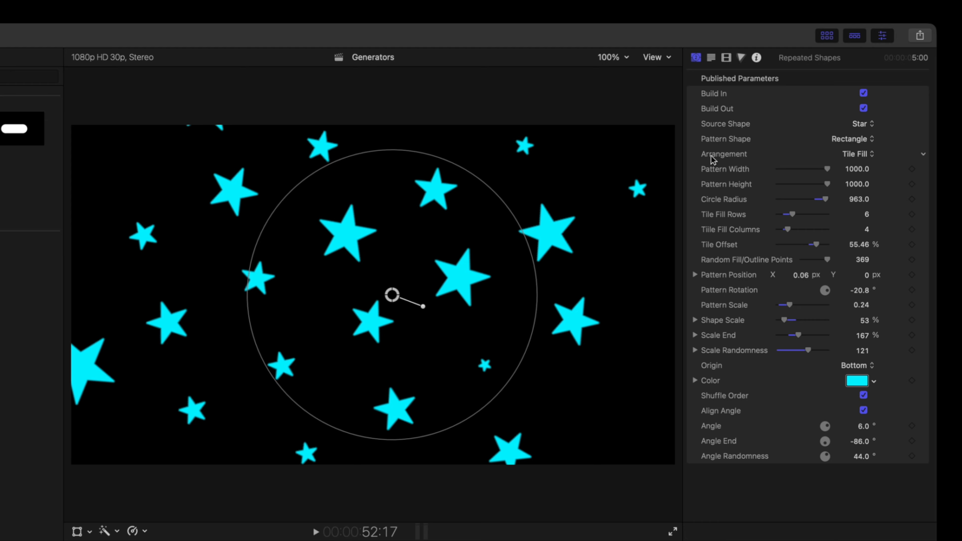
Step: Adjust the stars' scaling: Pattern Scale about 0.26, Shape Scale 67%, Scale End 79%, Scale Randomness 152
mouse_move(827, 169)
mouse_down()
mouse_move(792, 171)
mouse_move(828, 171)
mouse_up()
drag(792, 214, 816, 247)
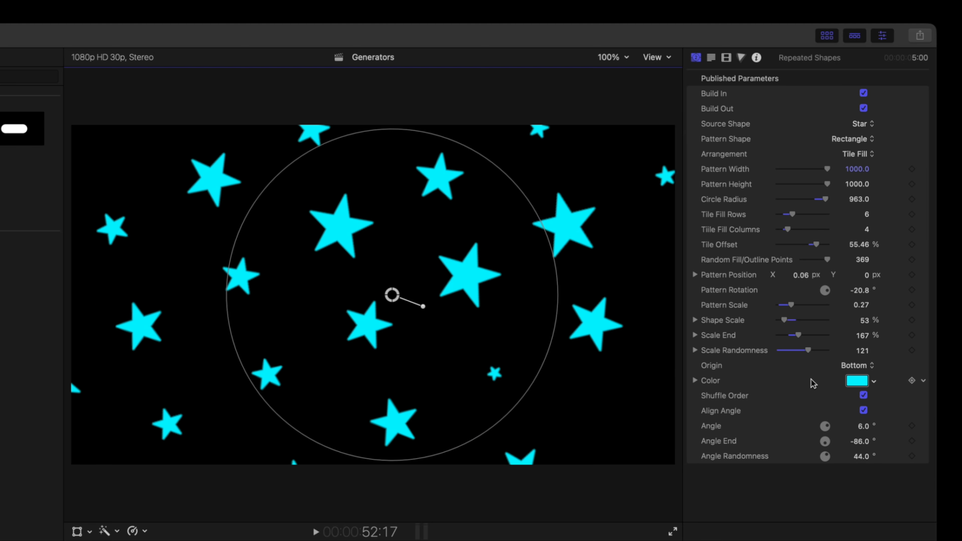
mouse_move(808, 353)
mouse_down()
mouse_move(769, 353)
mouse_move(827, 354)
mouse_move(772, 353)
mouse_move(826, 354)
mouse_move(800, 354)
mouse_up()
mouse_move(786, 322)
mouse_down()
mouse_move(802, 337)
mouse_move(825, 337)
mouse_move(789, 336)
mouse_up()
Step: Raise the Repeated Shapes' Angle Randomness to 103° and play back the result
scroll(783, 396, down, 1)
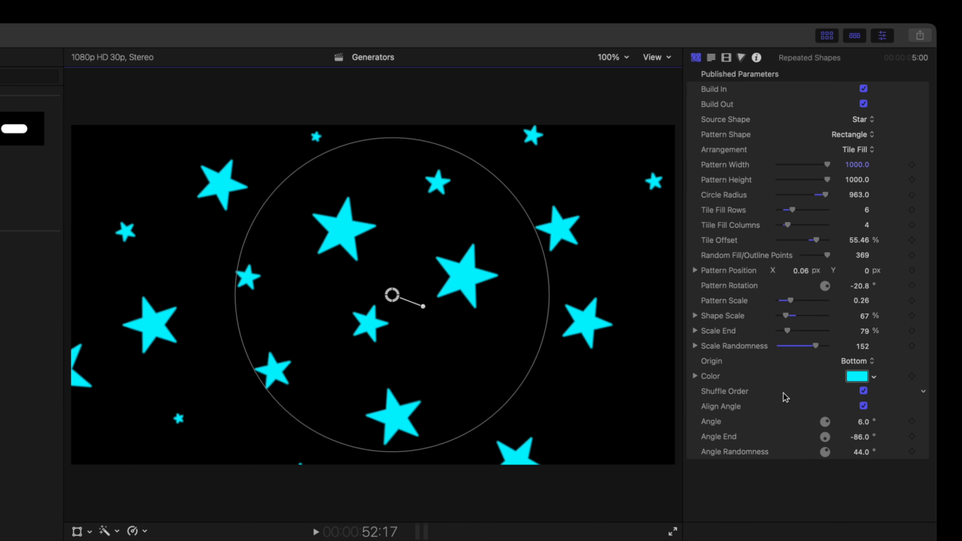
drag(859, 456, 859, 458)
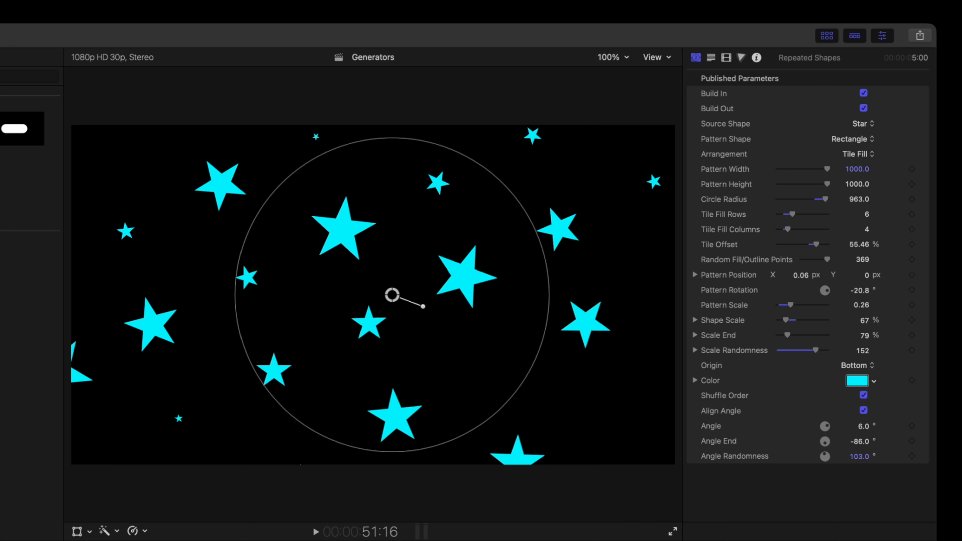
drag(50, 540, 33, 540)
key(space)
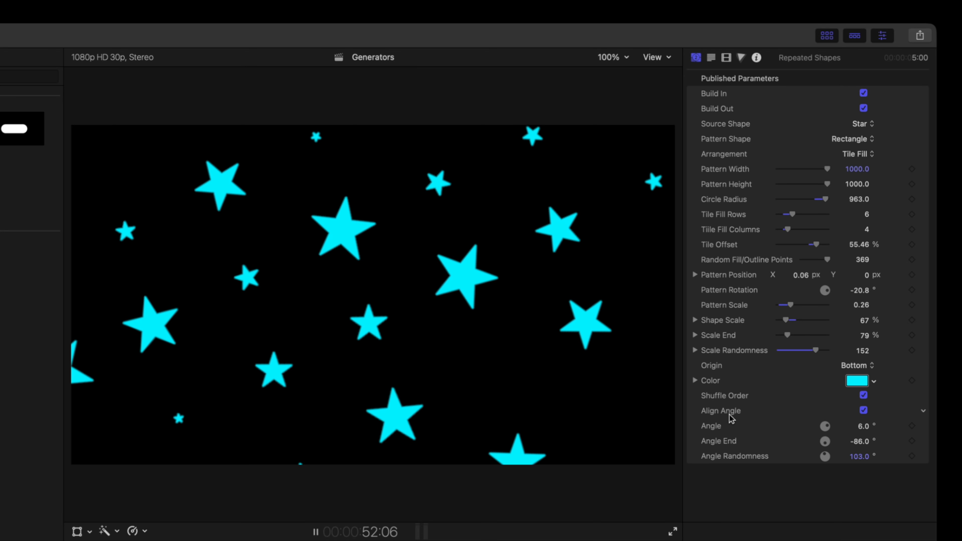
key(space)
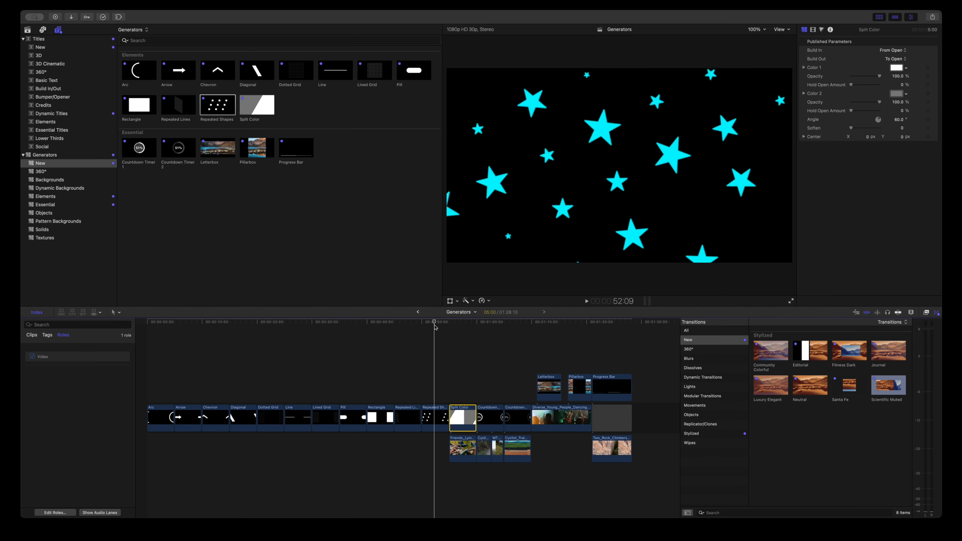
Step: Move to the Split Color generator and rotate its split line to about 6° with the on-screen handle
drag(435, 327, 462, 332)
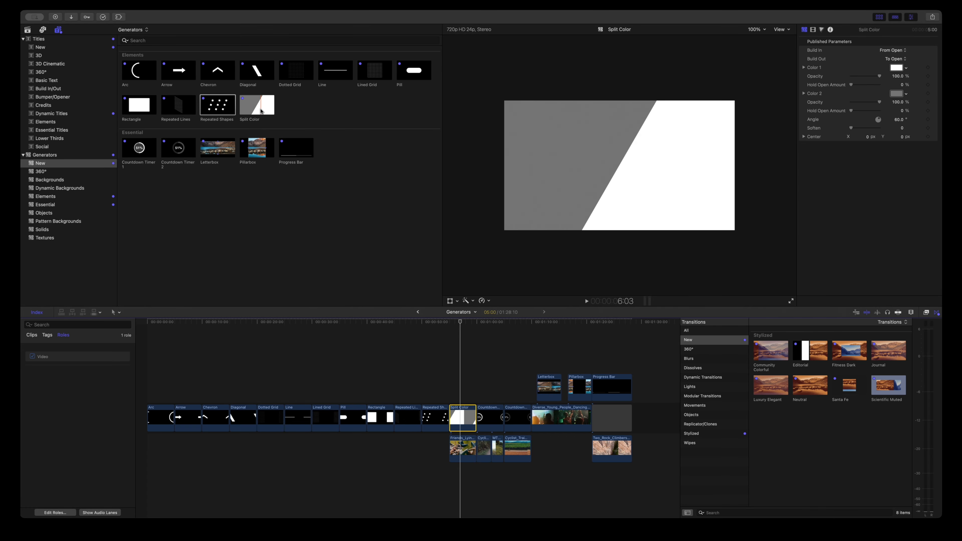
mouse_move(451, 325)
mouse_down()
mouse_move(473, 326)
mouse_move(465, 326)
mouse_up()
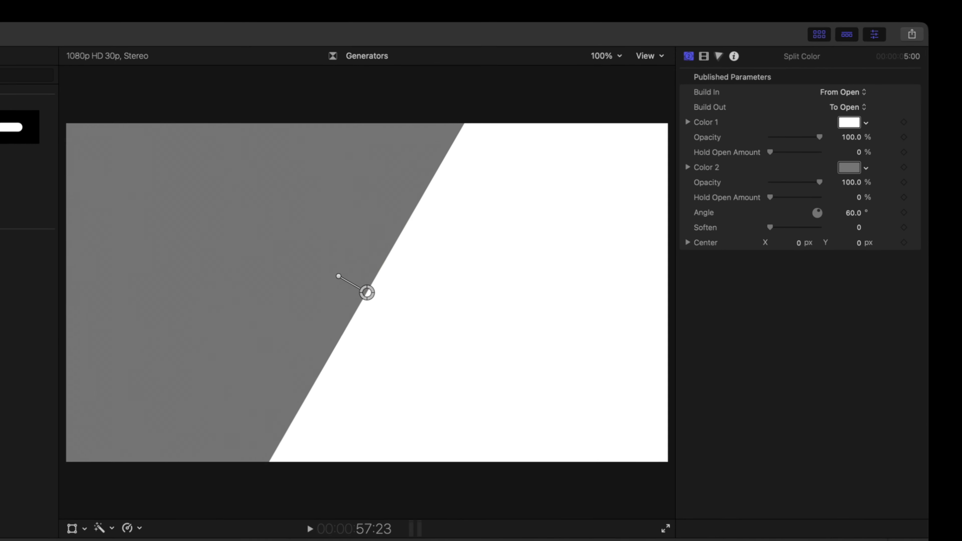
drag(375, 284, 500, 269)
drag(501, 302, 503, 354)
drag(504, 321, 500, 321)
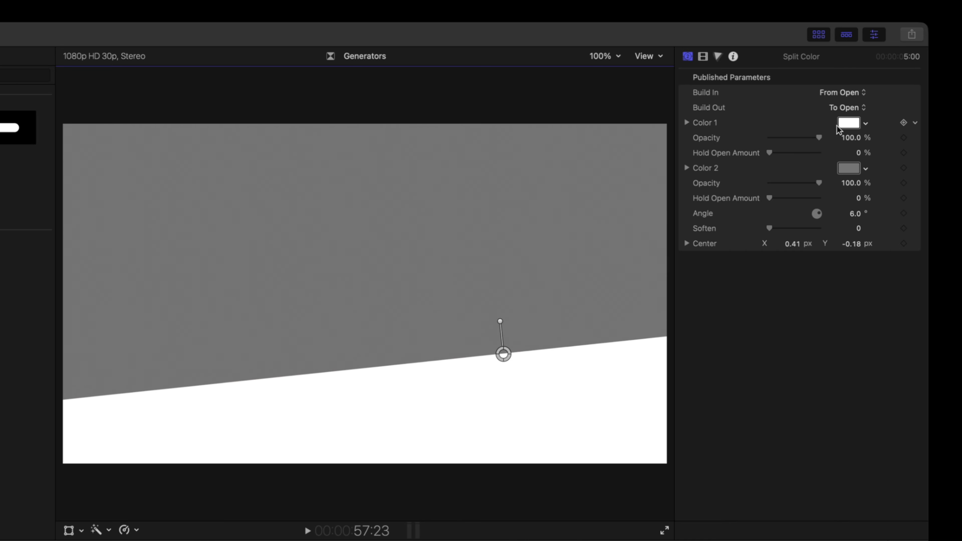
Step: Set the Split Color's Color 1 to cyan and Color 2 to purple
click(849, 125)
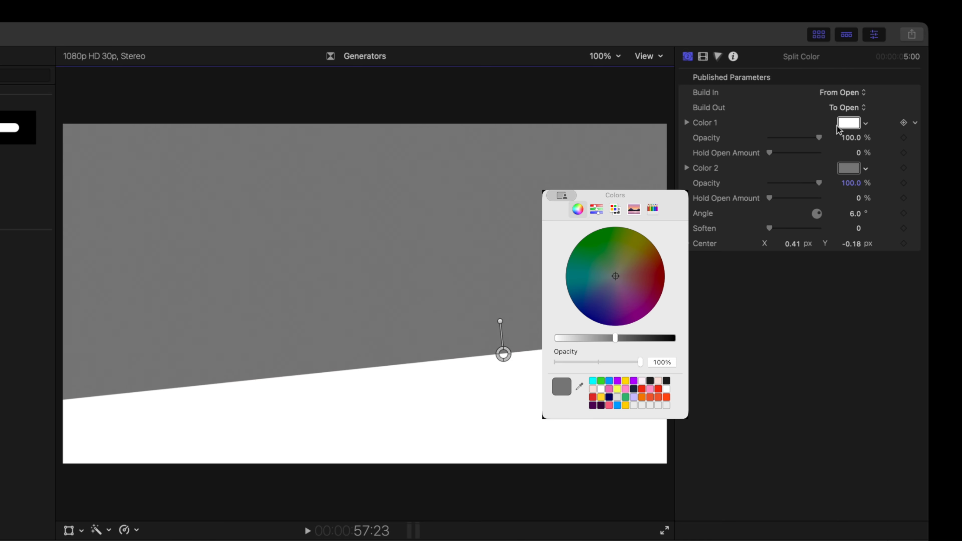
click(592, 382)
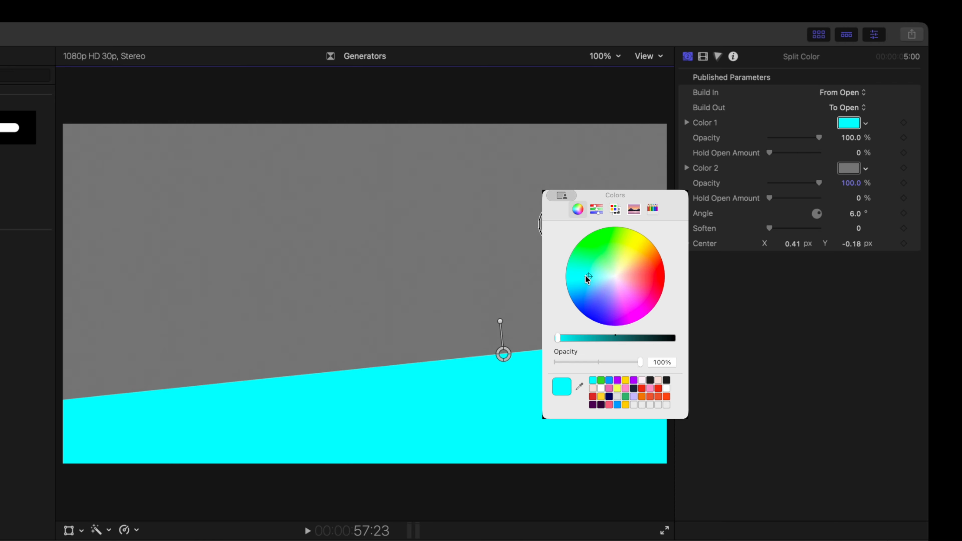
click(738, 178)
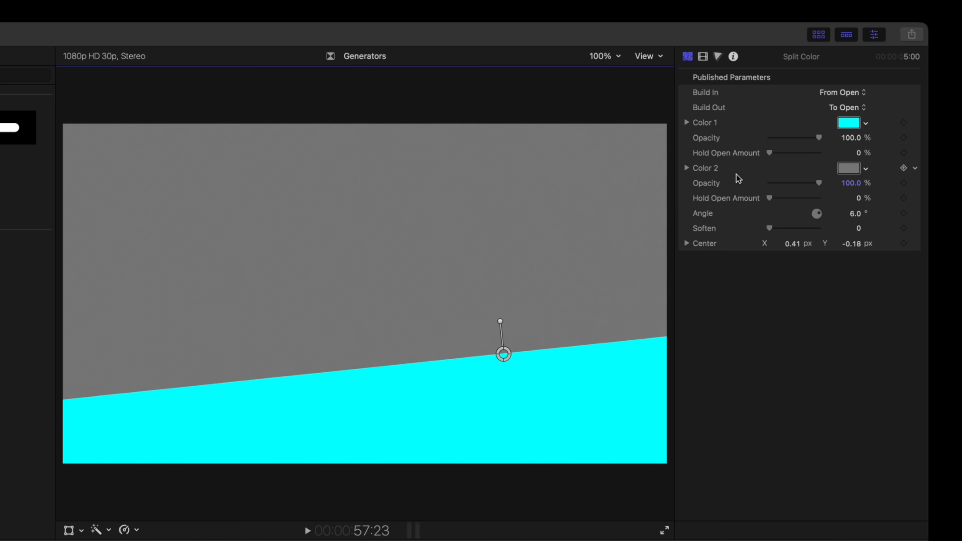
click(855, 174)
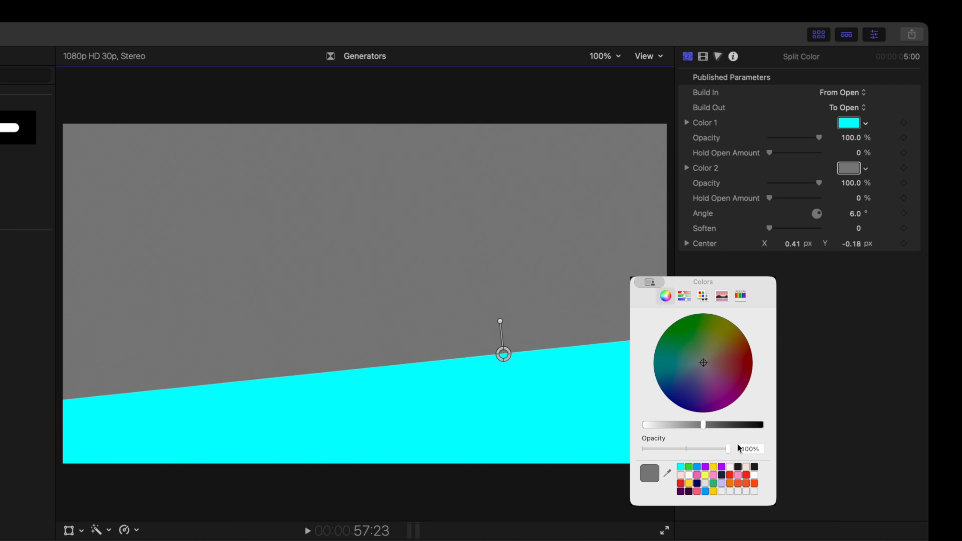
click(705, 468)
click(835, 168)
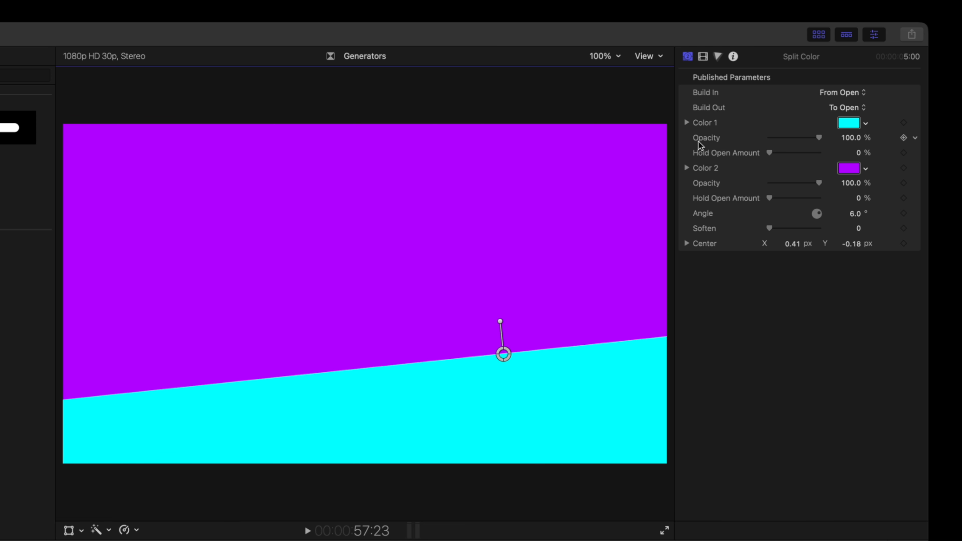
Step: Set Color 1 Opacity about 25.27% and Hold Open about 4.77%, Color 2 Opacity about 73.71% and Hold Open about 10.51%
drag(819, 137, 781, 140)
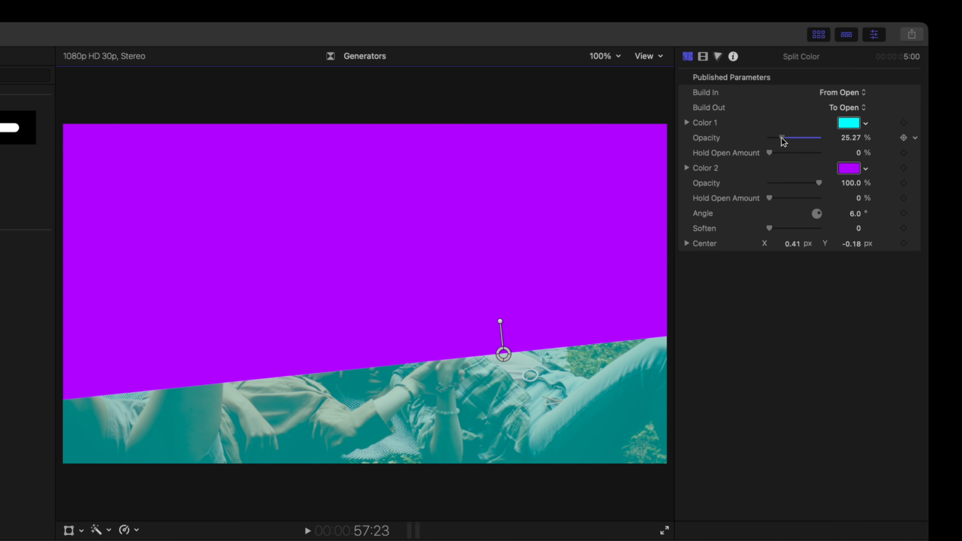
drag(769, 183, 808, 186)
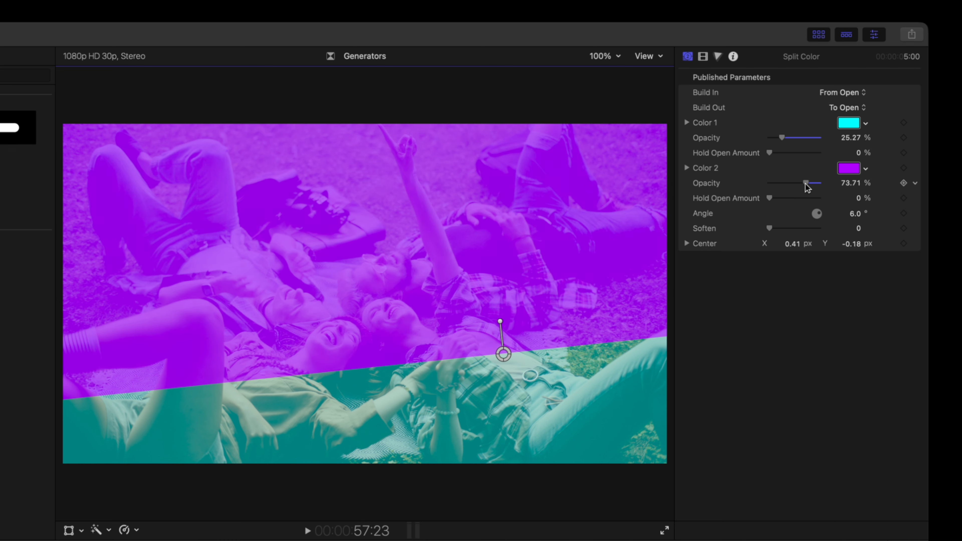
drag(769, 152, 774, 157)
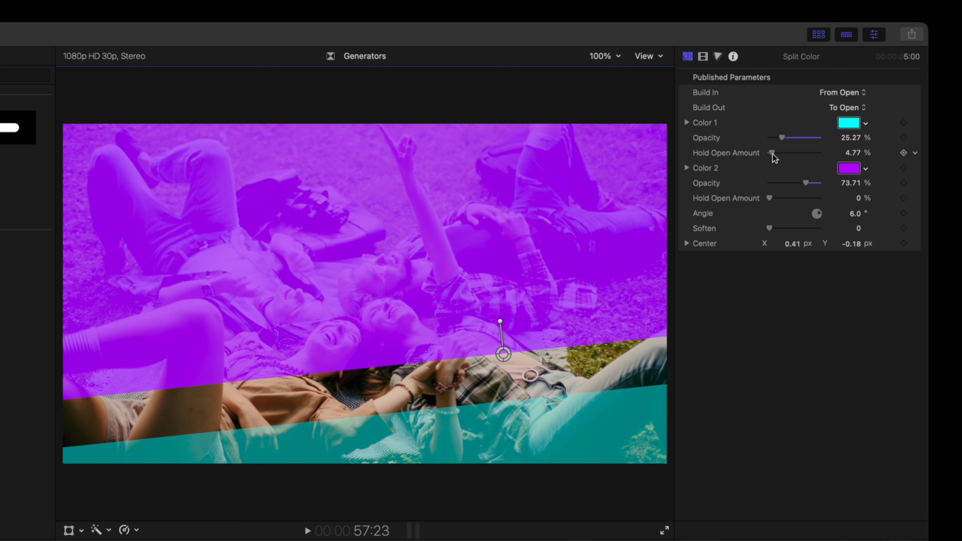
drag(769, 198, 775, 198)
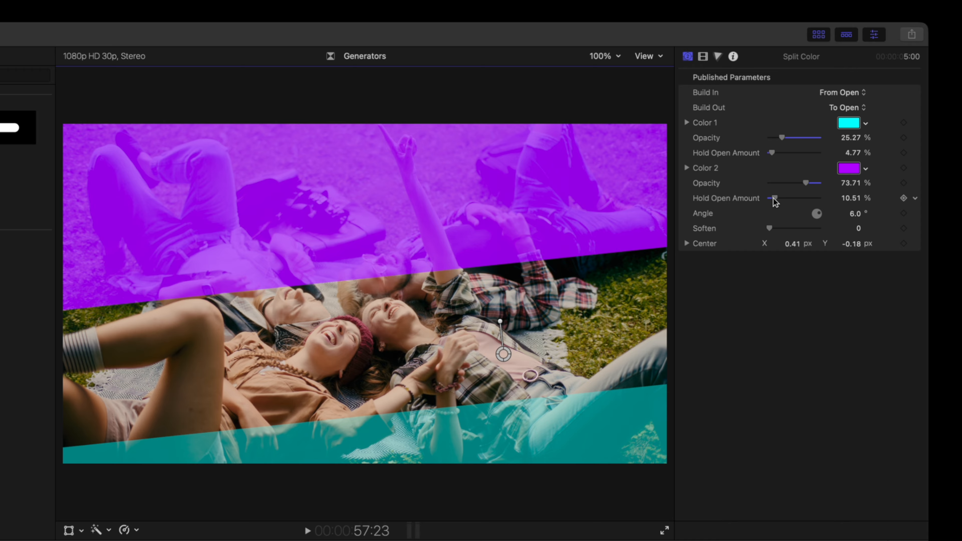
Step: Change the Split Color's Build In to From Closed and play it back
click(842, 94)
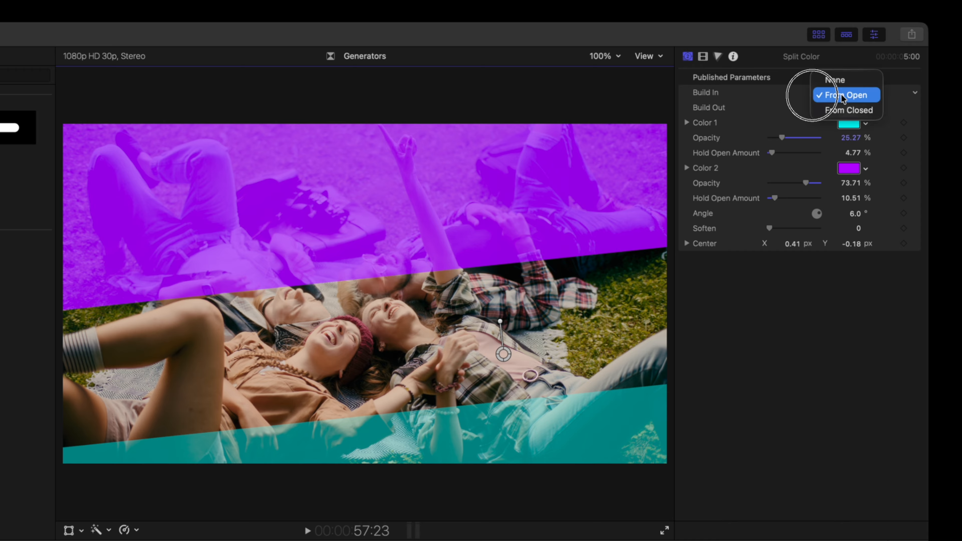
click(848, 110)
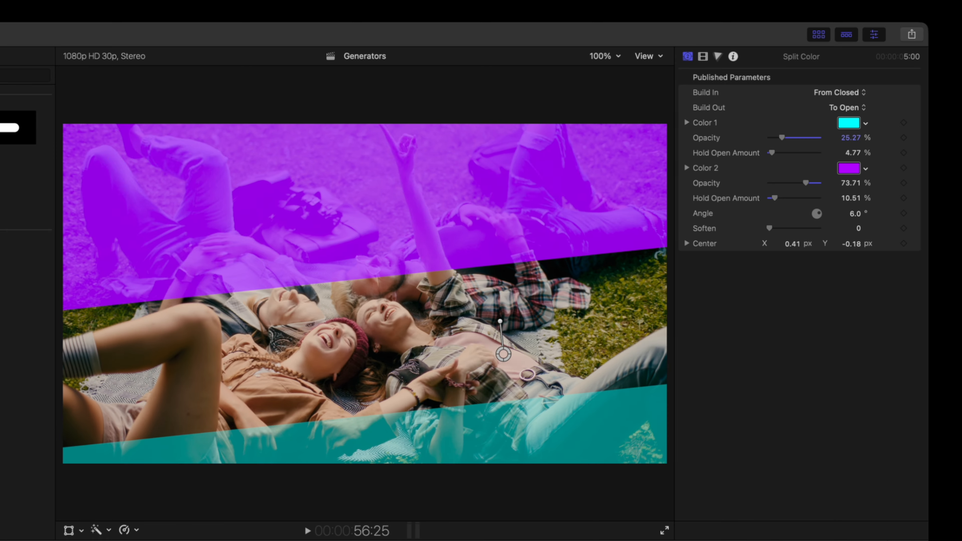
click(72, 538)
key(space)
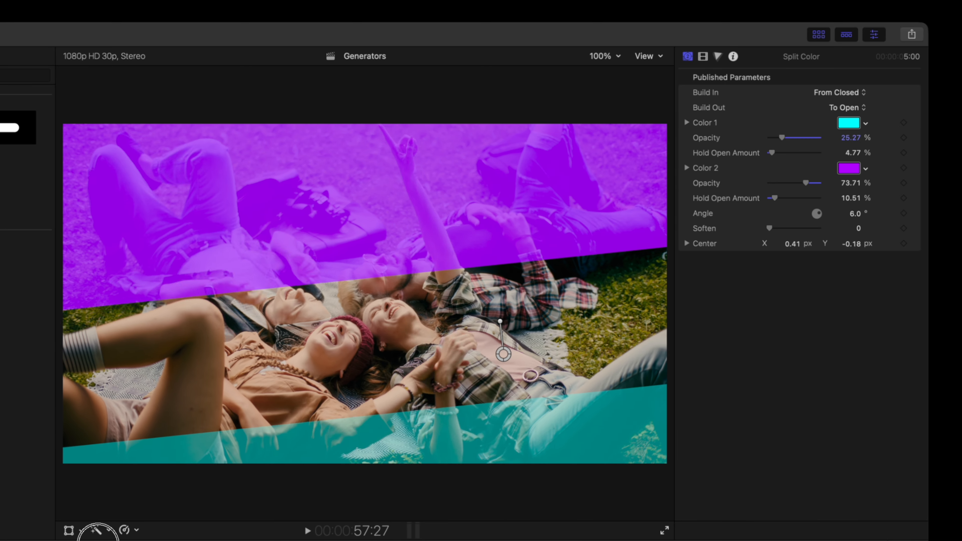
key(space)
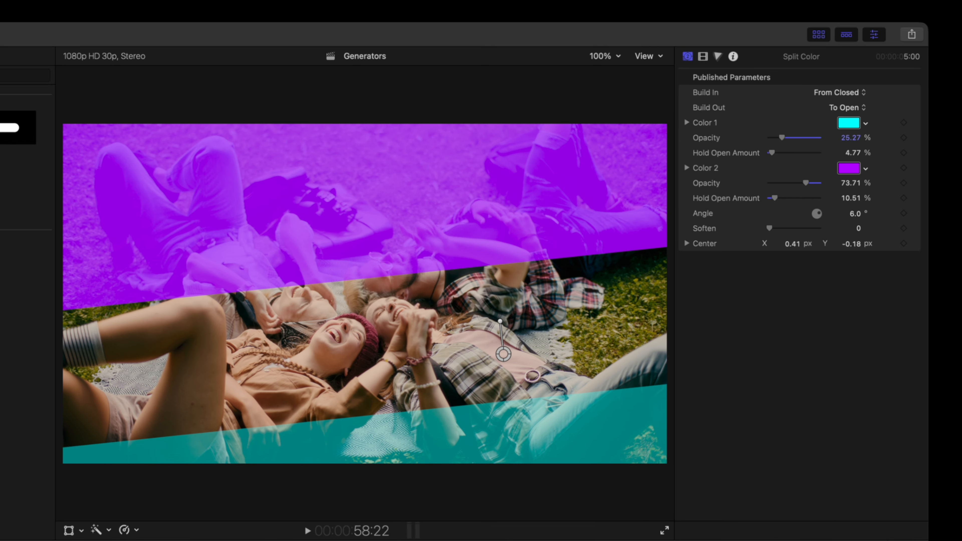
Step: Change the Split Color's Build Out to To Close and increase its Soften amount
click(847, 109)
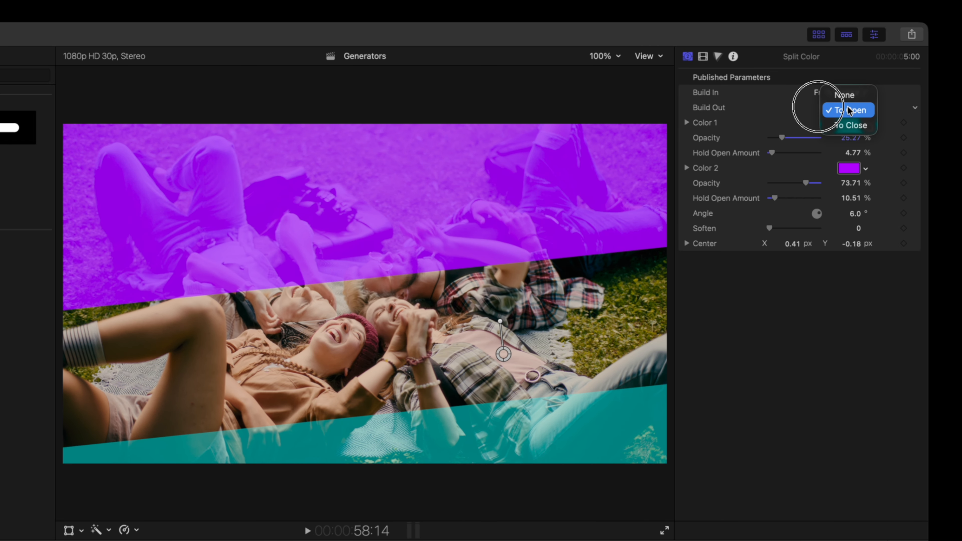
click(847, 125)
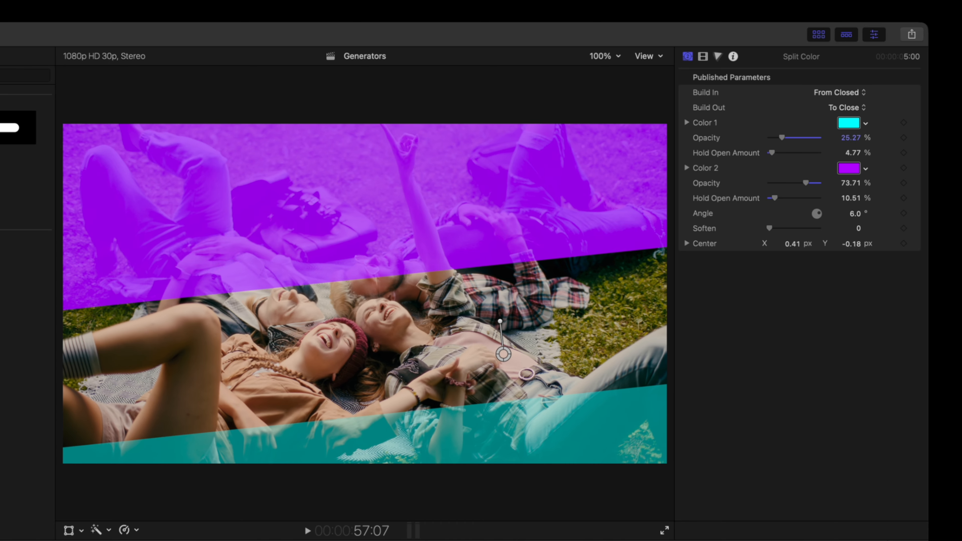
drag(91, 540, 73, 540)
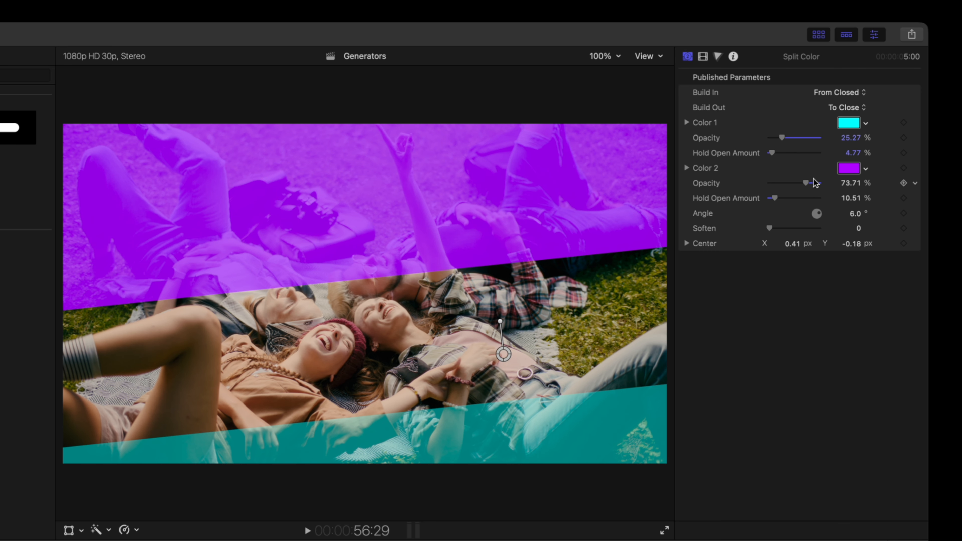
mouse_move(769, 228)
mouse_down()
mouse_move(796, 228)
mouse_move(773, 228)
mouse_move(786, 228)
mouse_up()
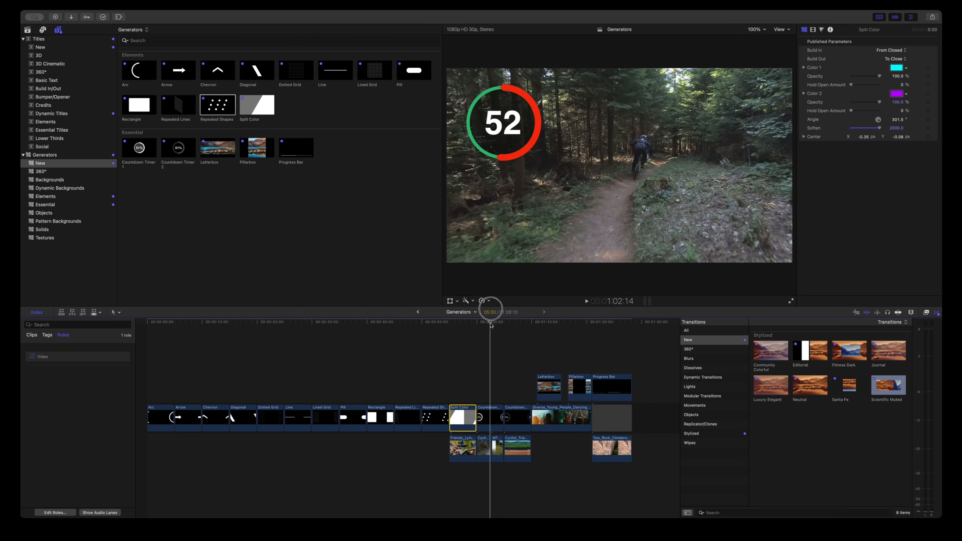
Step: Play through the Countdown Timer generator and select the Countdown Timer 1 clip to inspect its parameters
drag(490, 324, 479, 324)
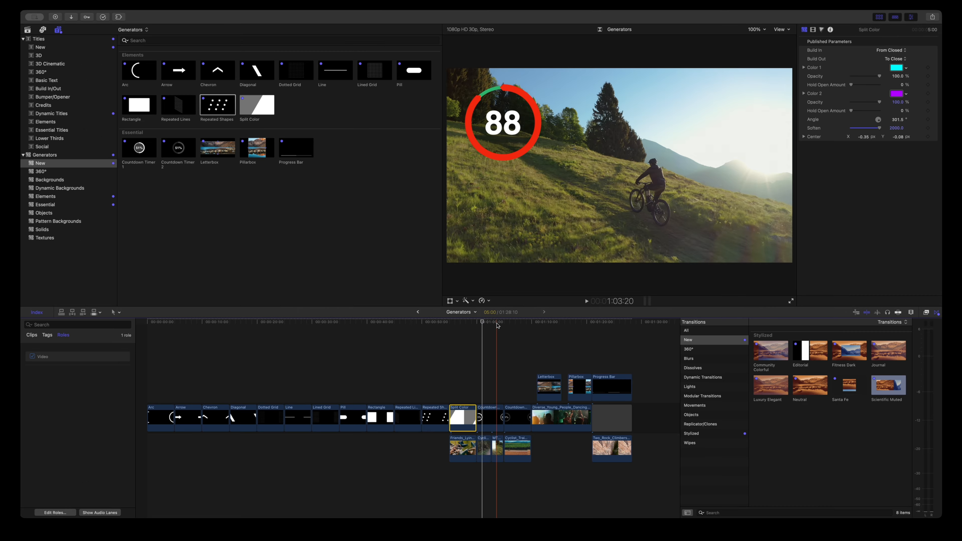
drag(482, 324, 479, 327)
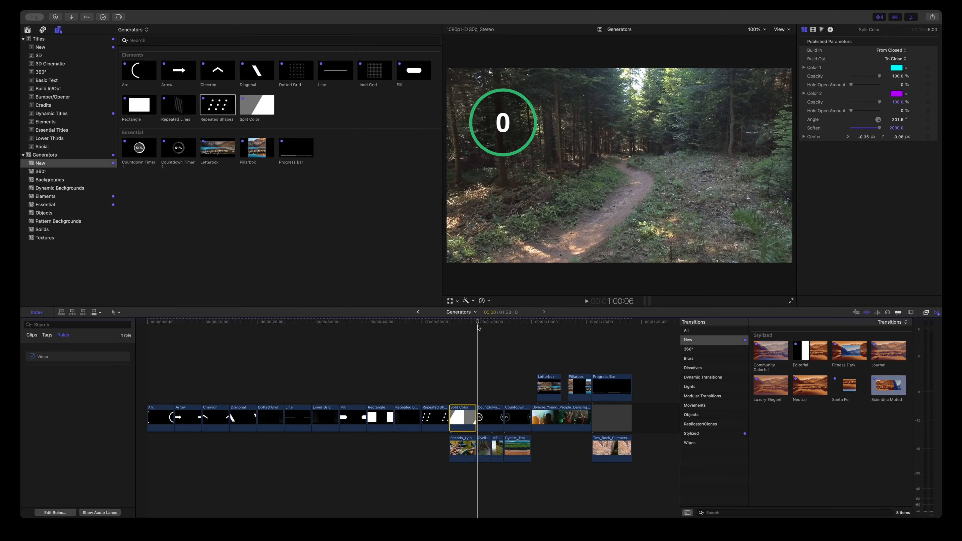
key(space)
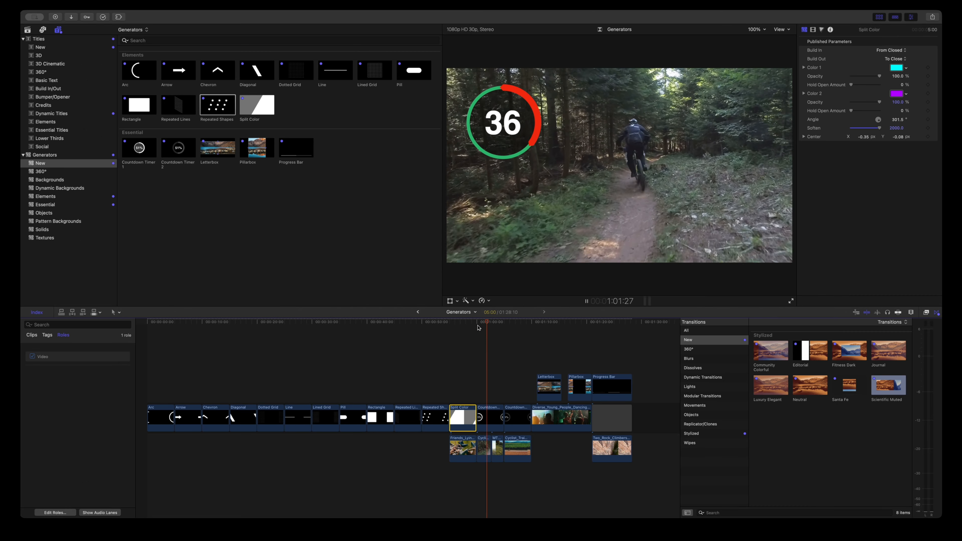
key(space)
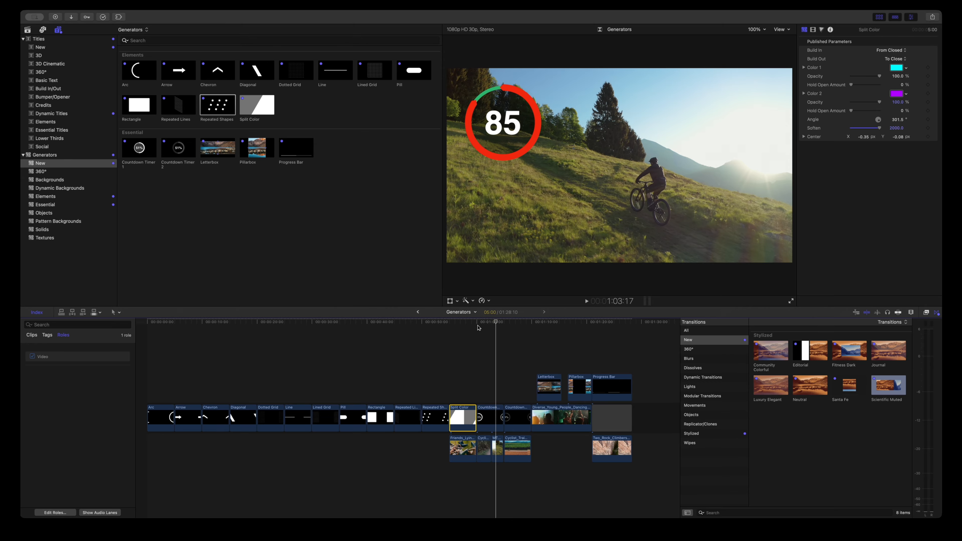
click(486, 326)
click(487, 370)
click(492, 423)
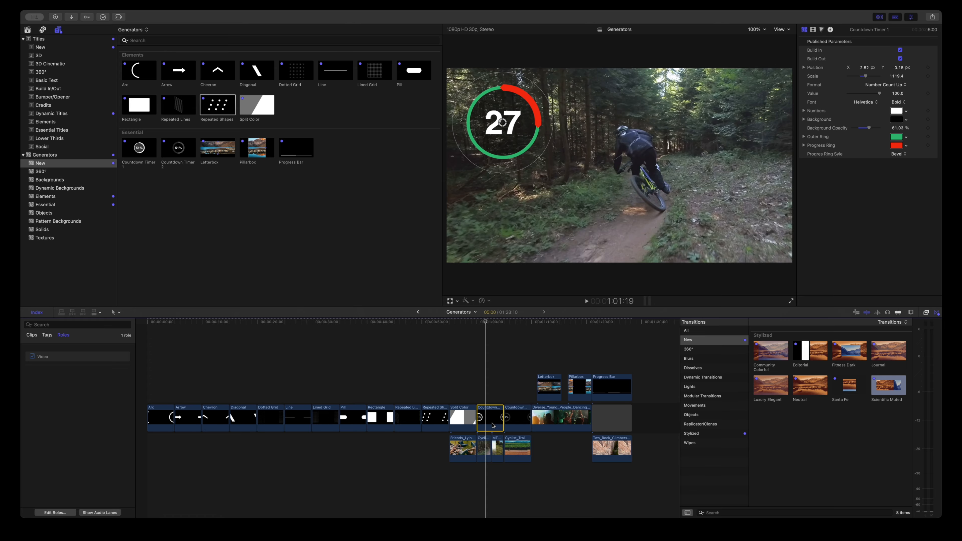
click(489, 369)
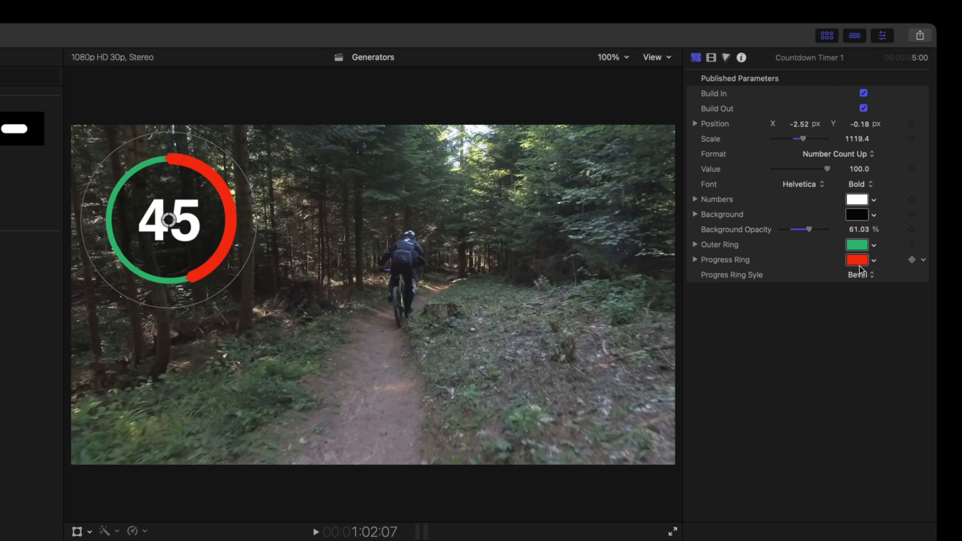
Step: Lower the countdown timer's Background Opacity to about 47.7% and set its Format to Percent Count Up
mouse_move(812, 233)
mouse_down()
mouse_move(829, 232)
mouse_move(803, 232)
mouse_up()
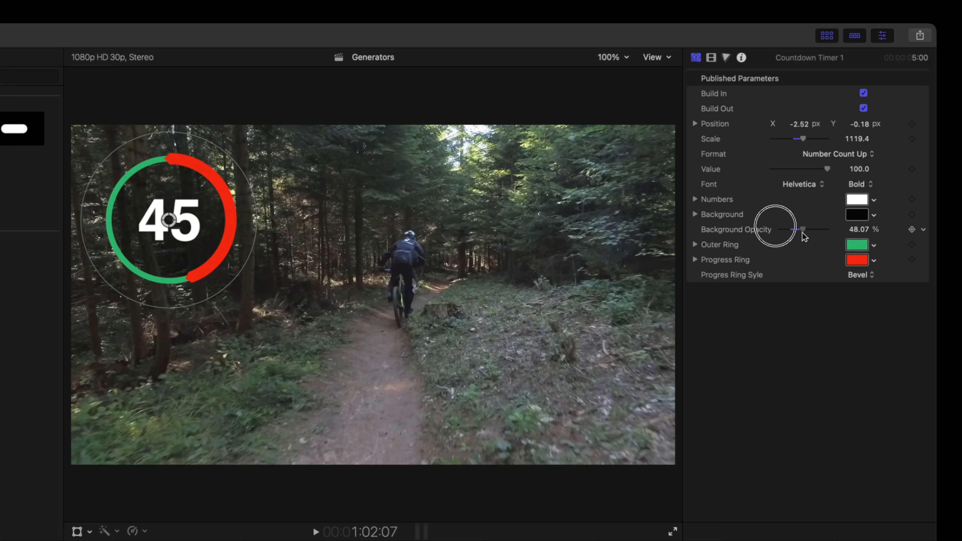
click(839, 159)
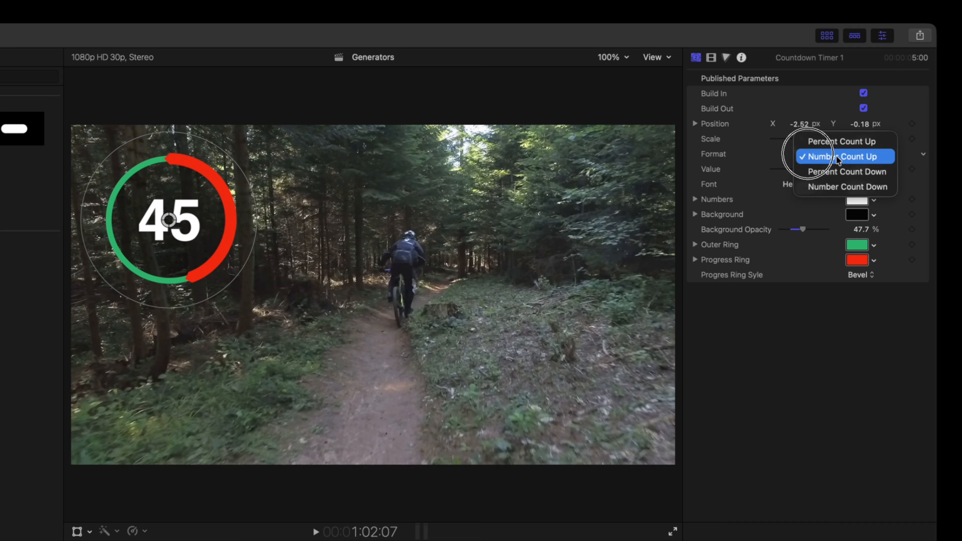
click(838, 143)
mouse_move(804, 142)
mouse_down()
mouse_move(795, 142)
mouse_move(807, 142)
mouse_up()
Step: Reposition the countdown timer in the viewer and play back the result
drag(164, 222, 200, 263)
mouse_move(243, 169)
mouse_down()
mouse_move(236, 189)
mouse_move(251, 159)
mouse_up()
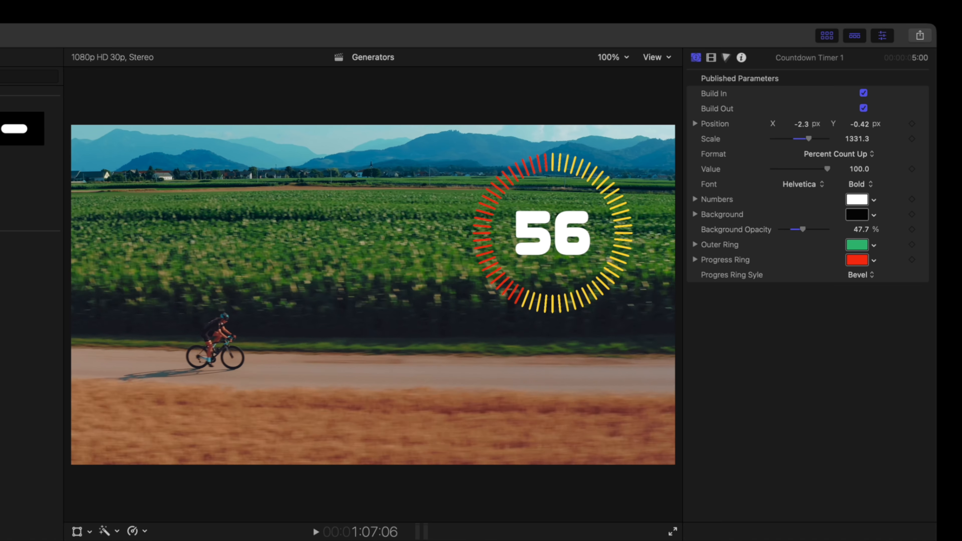
drag(190, 540, 173, 540)
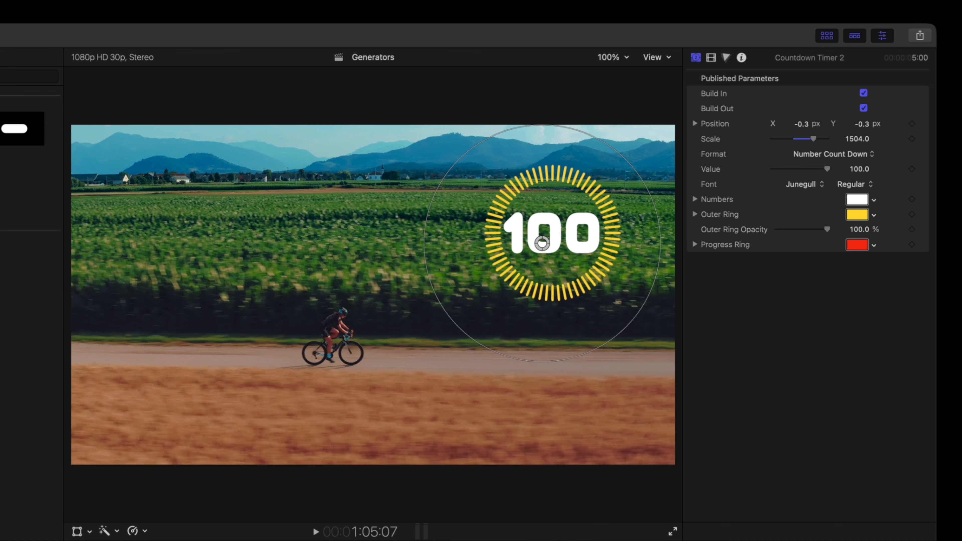
key(space)
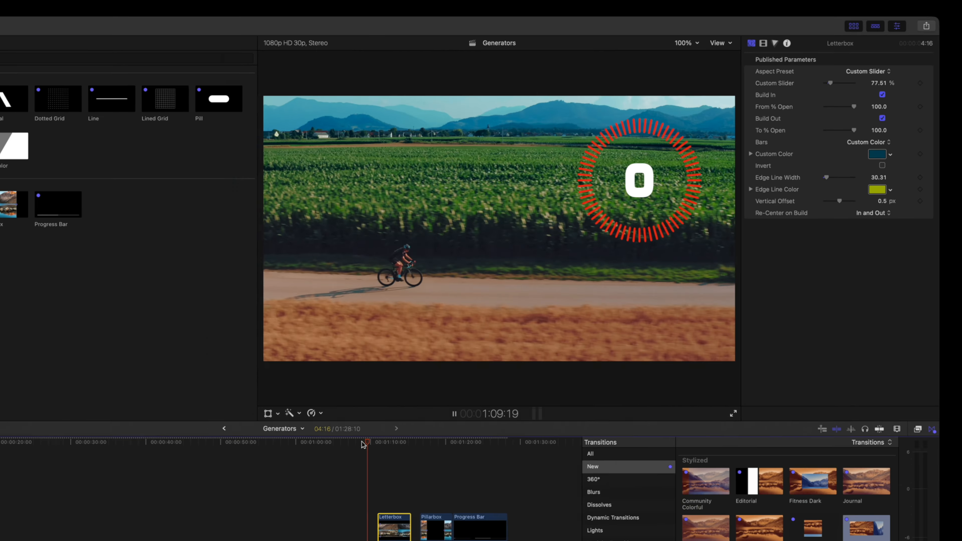
key(space)
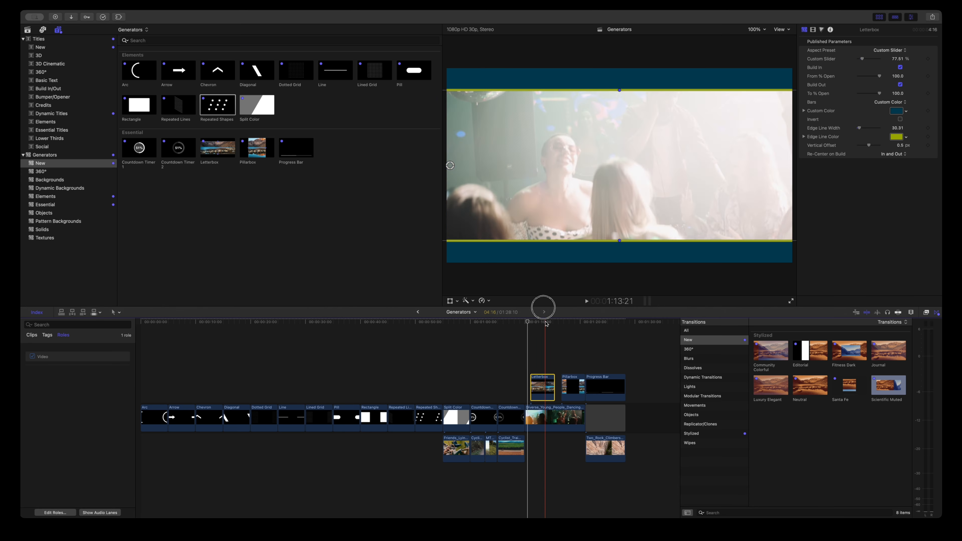
Step: Play back the Letterbox generator clip
click(543, 322)
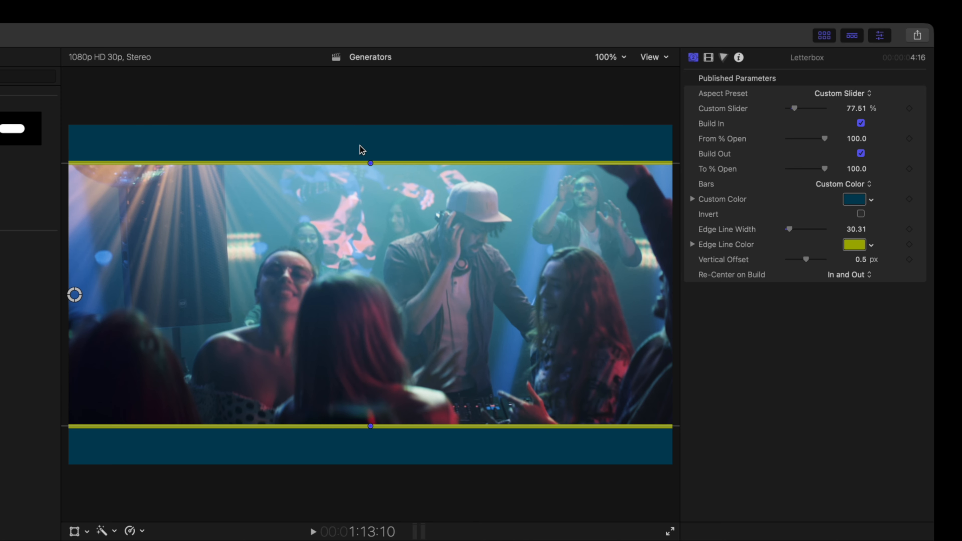
key(space)
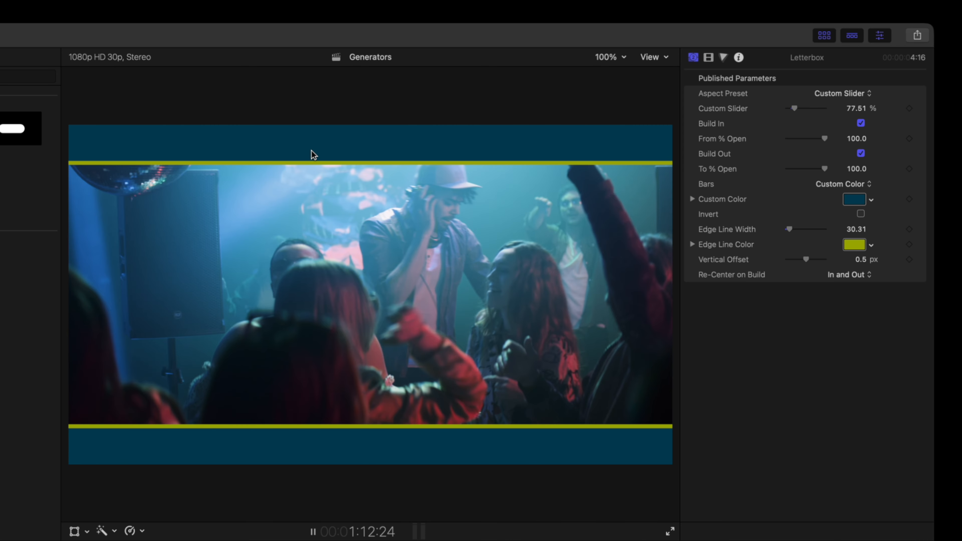
key(space)
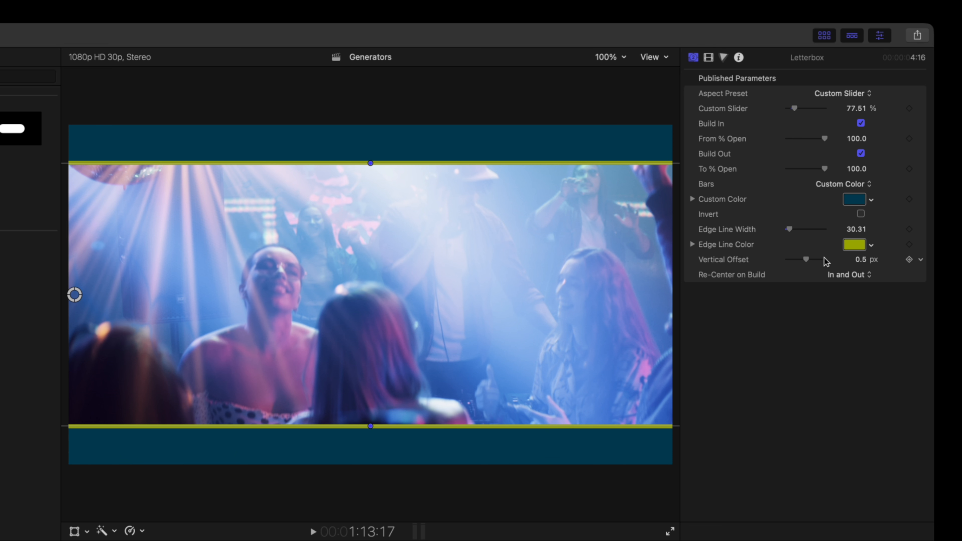
Step: Set the Letterbox's Edge Line Color to white and its Custom Color to dark green
click(848, 248)
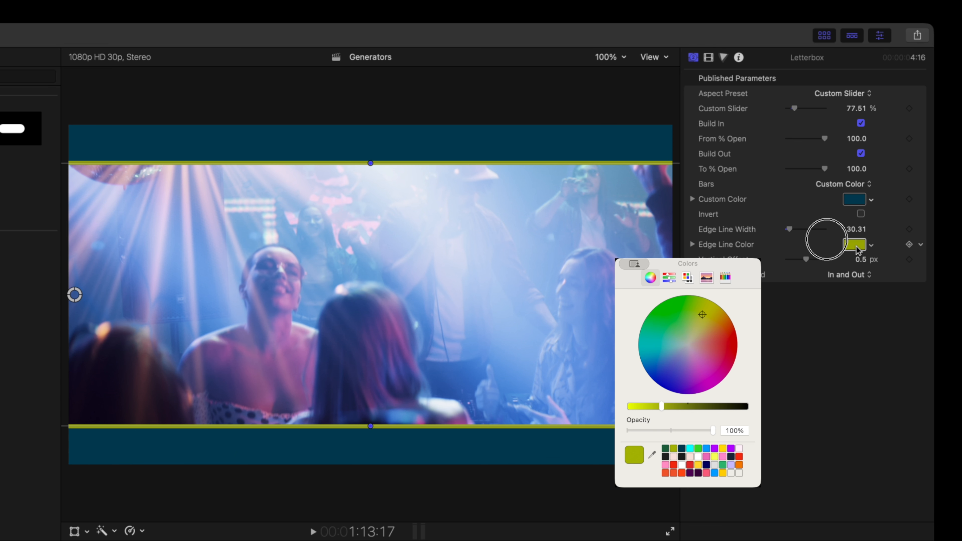
click(701, 456)
click(593, 249)
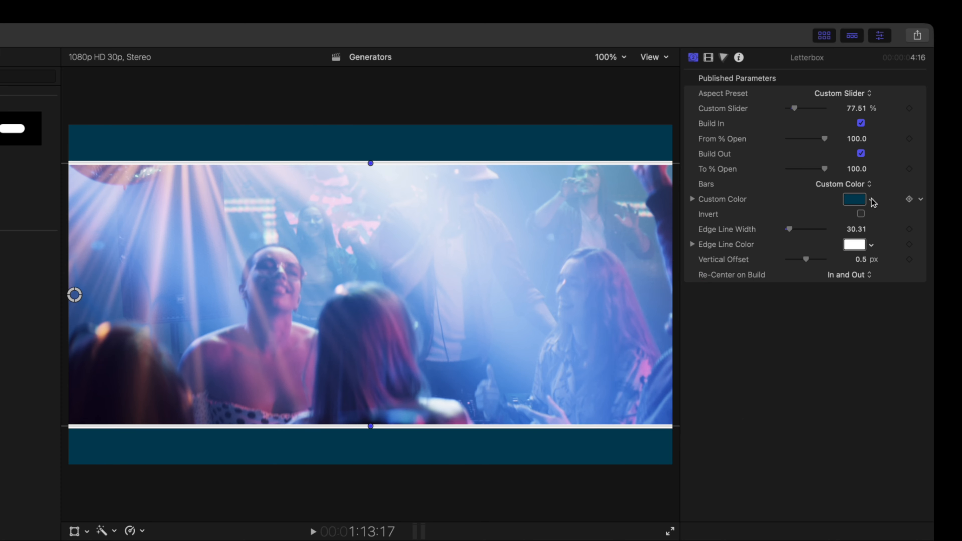
click(854, 199)
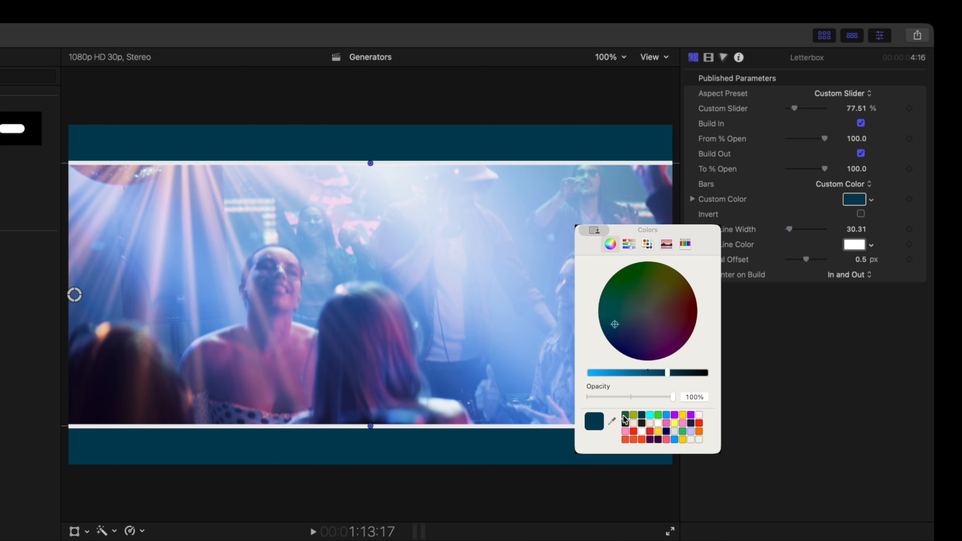
click(625, 415)
click(582, 235)
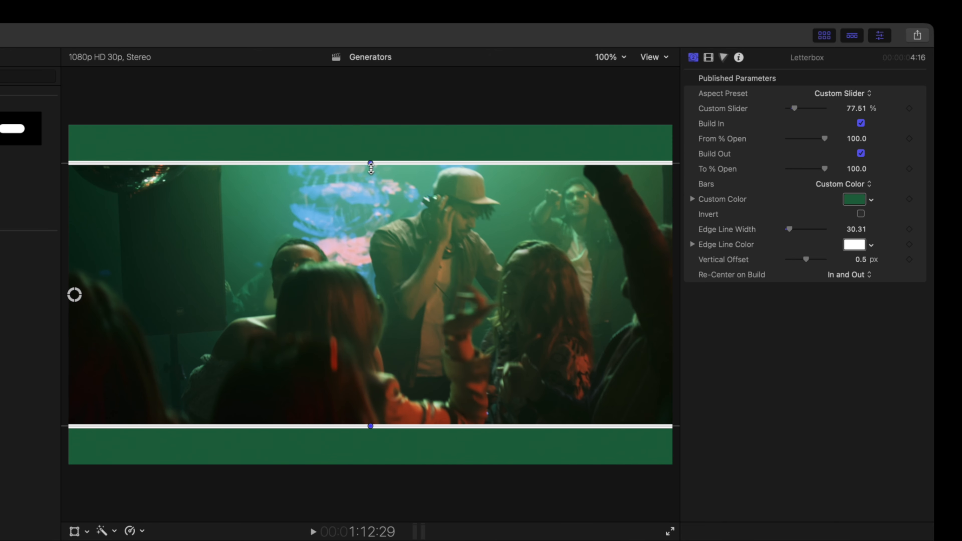
Step: Adjust the letterbox bars in the viewer to a Custom Slider of about 50.74% and Vertical Offset about 0.65 px
drag(370, 163, 363, 187)
drag(74, 296, 74, 258)
drag(370, 152, 361, 168)
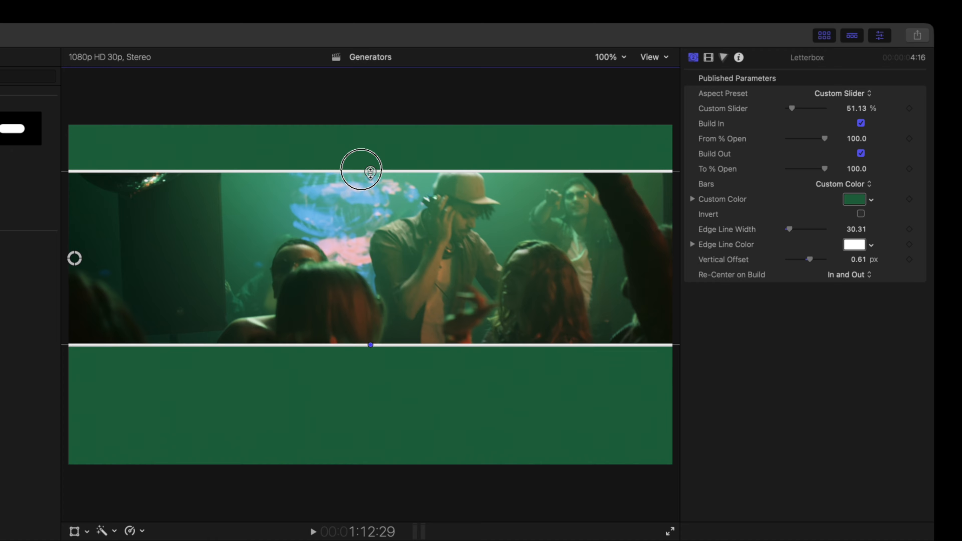
drag(74, 258, 74, 244)
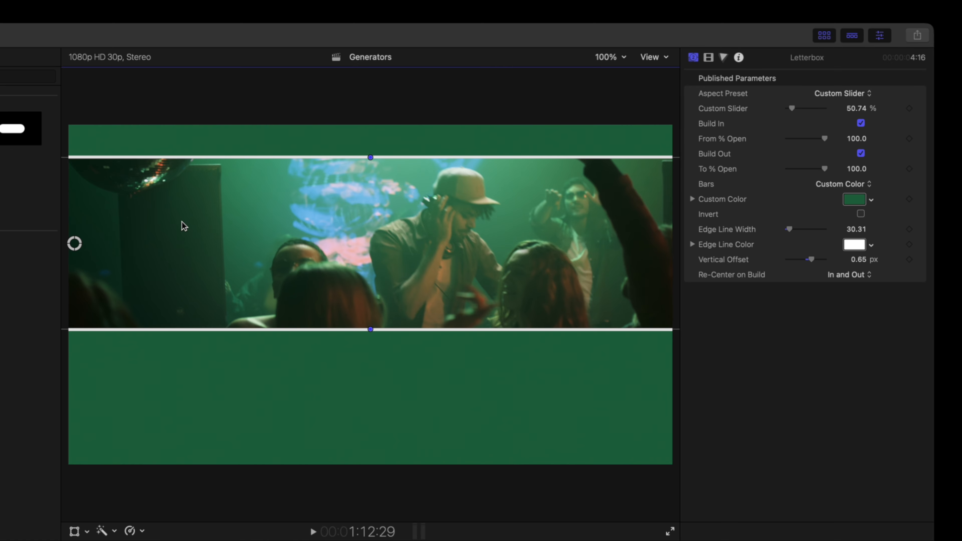
Step: Scrub and play through the Letterbox and Pillarbox clips to review them
drag(232, 540, 208, 540)
key(space)
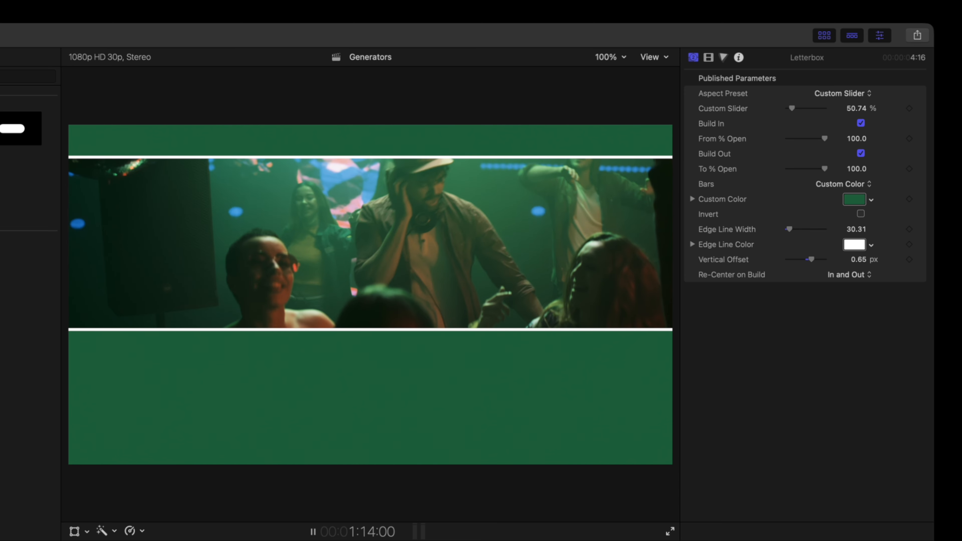
key(space)
key(space)
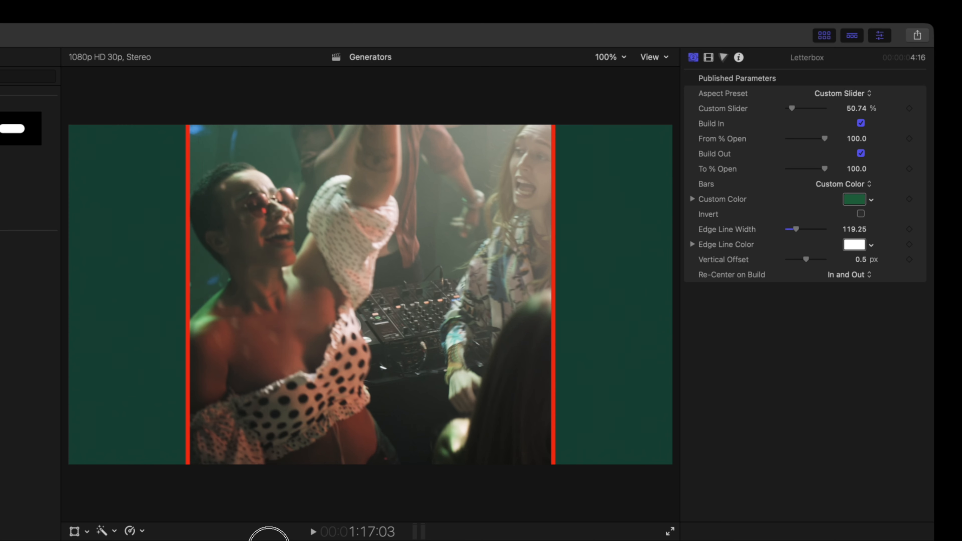
drag(269, 540, 265, 540)
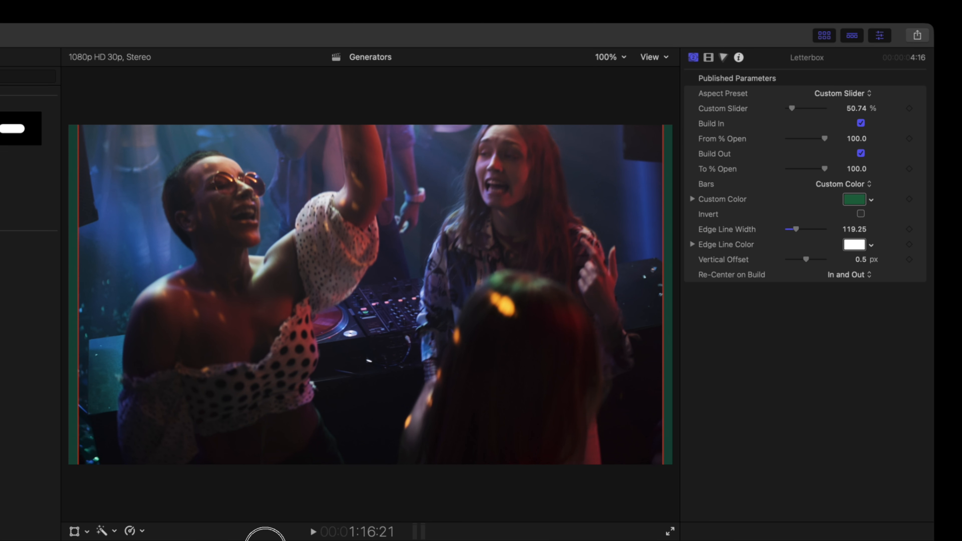
key(space)
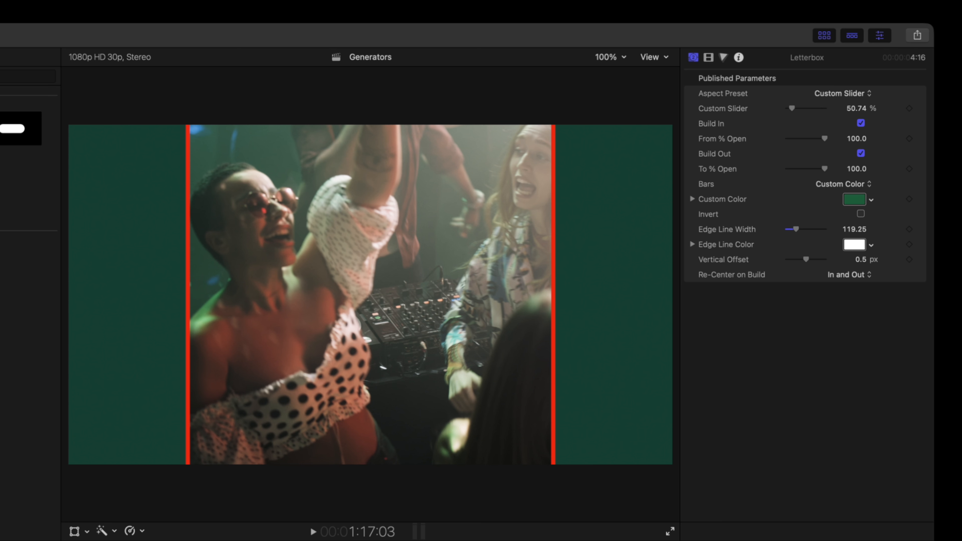
key(space)
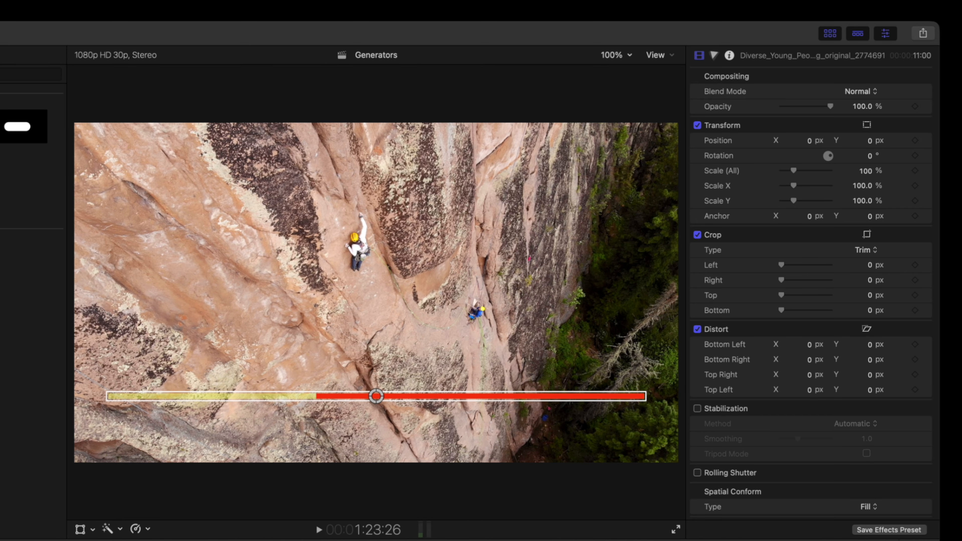
Step: Select the Progress Bar clip and show its published generator parameters
click(402, 540)
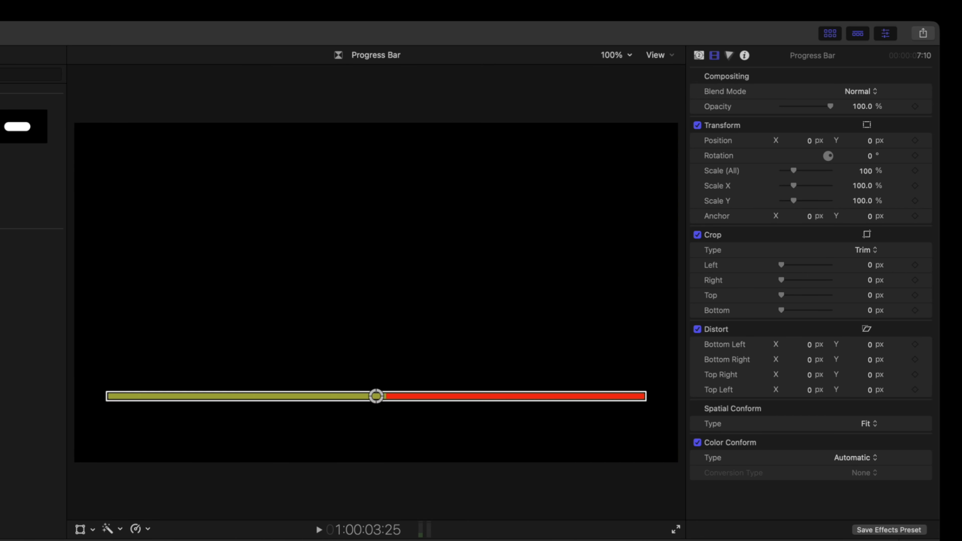
click(699, 56)
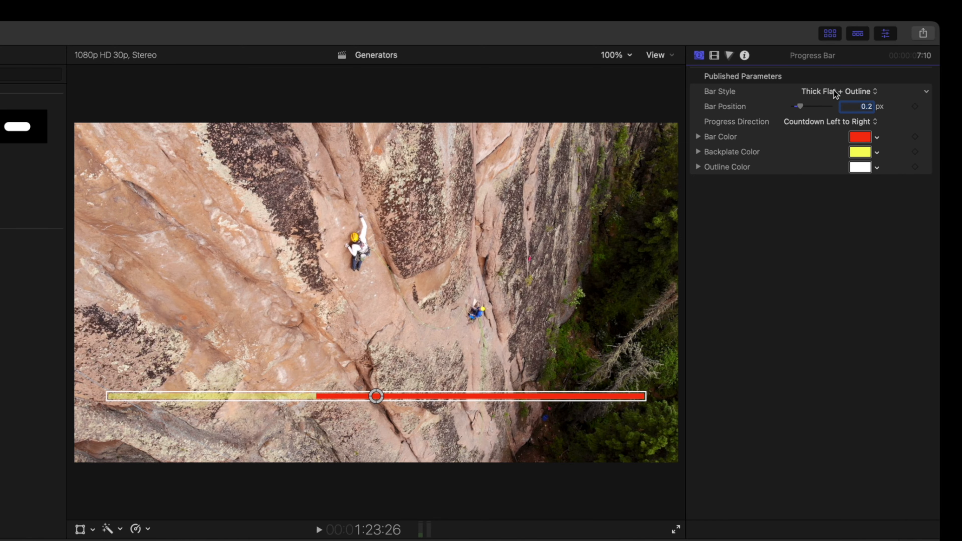
drag(329, 540, 351, 540)
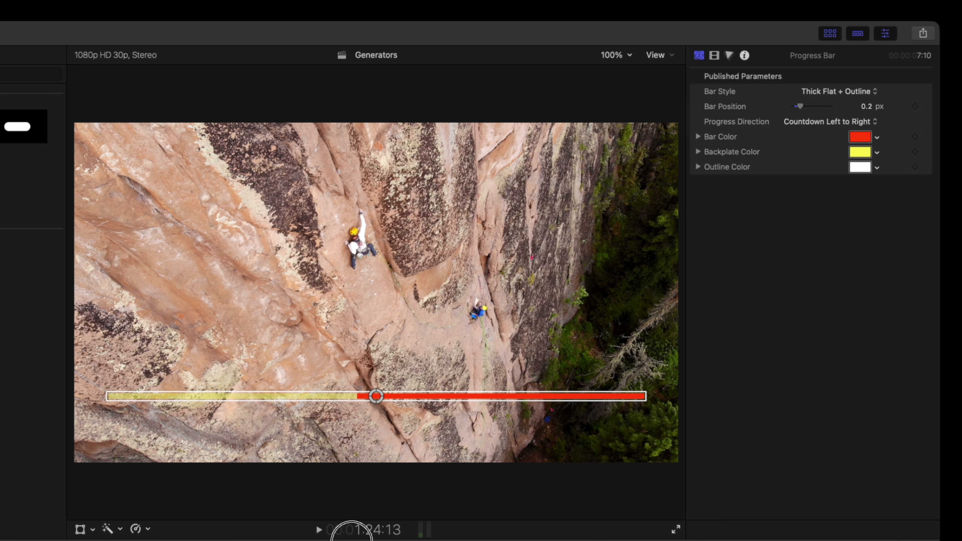
Step: Try the Progress Bar's Bar Style options Flat + Outline, Round and Flat + Outline, and Round and Flat
click(836, 91)
click(832, 49)
click(839, 92)
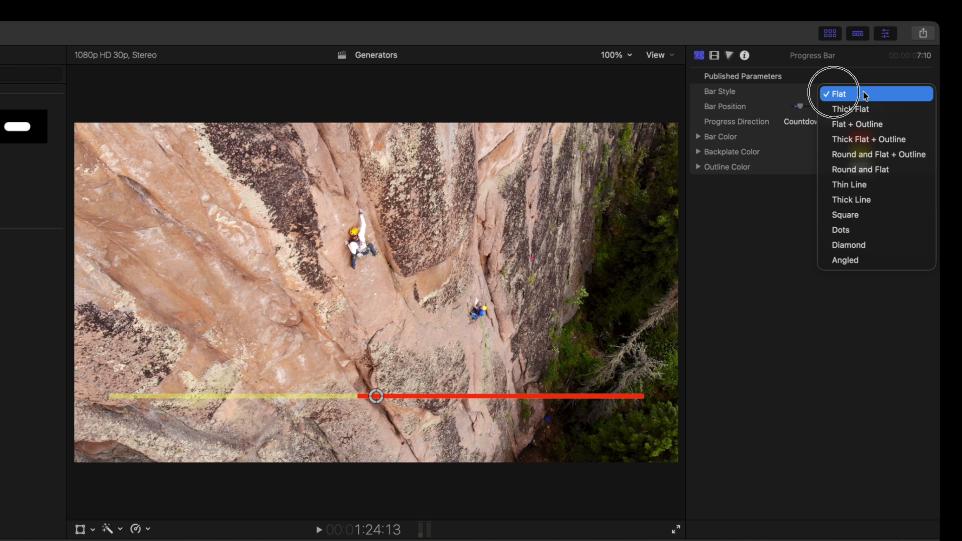
click(864, 124)
click(849, 92)
click(860, 127)
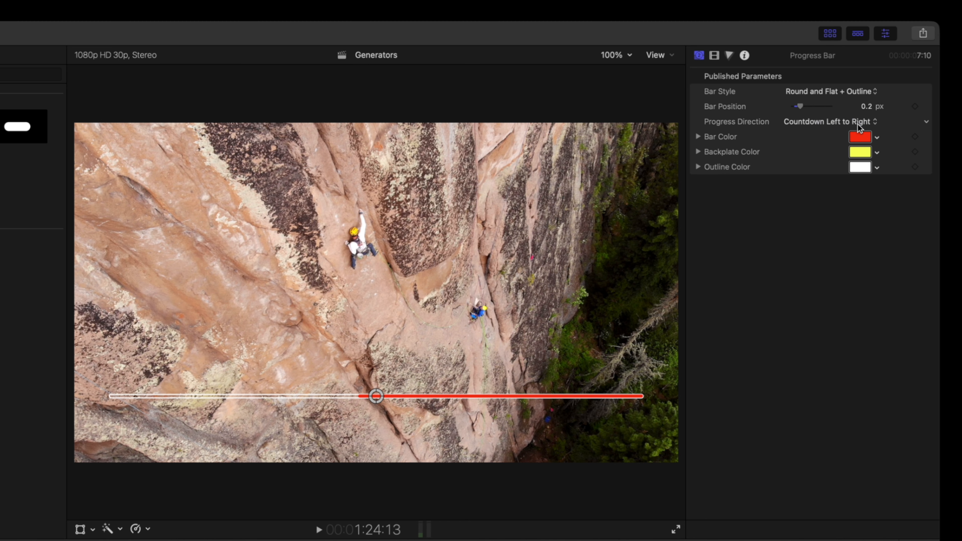
click(845, 91)
click(840, 108)
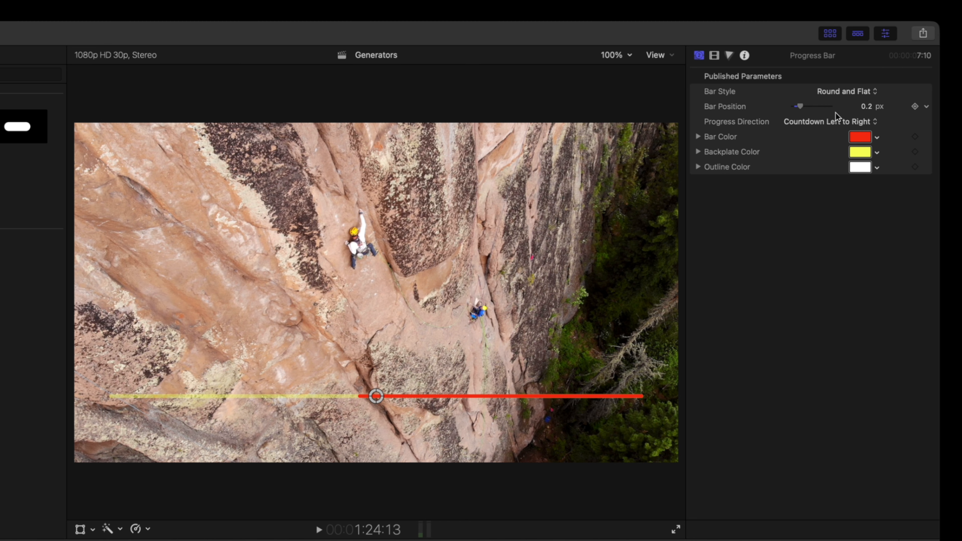
Step: Cycle the Bar Style through Square, Dots and Diamond, settling on Angled
click(843, 92)
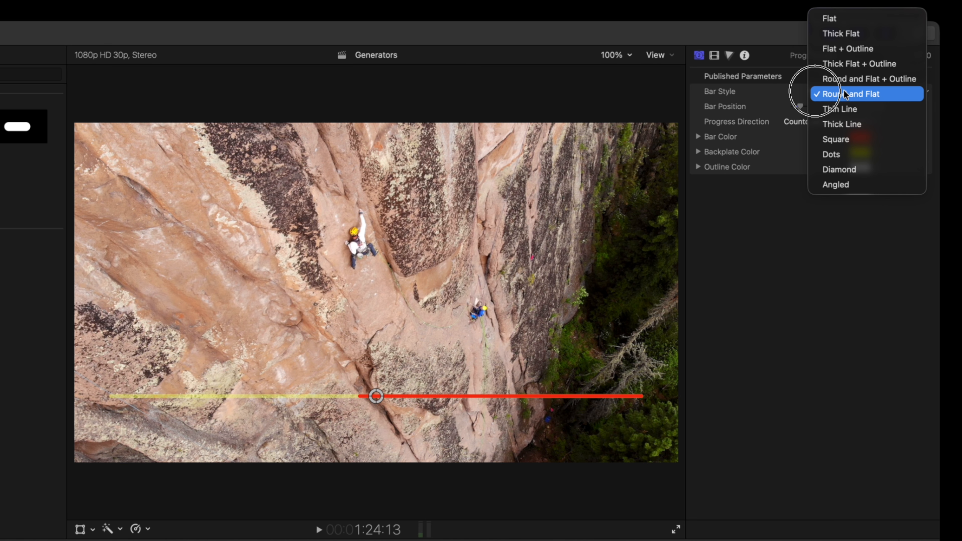
click(836, 141)
click(864, 91)
click(857, 109)
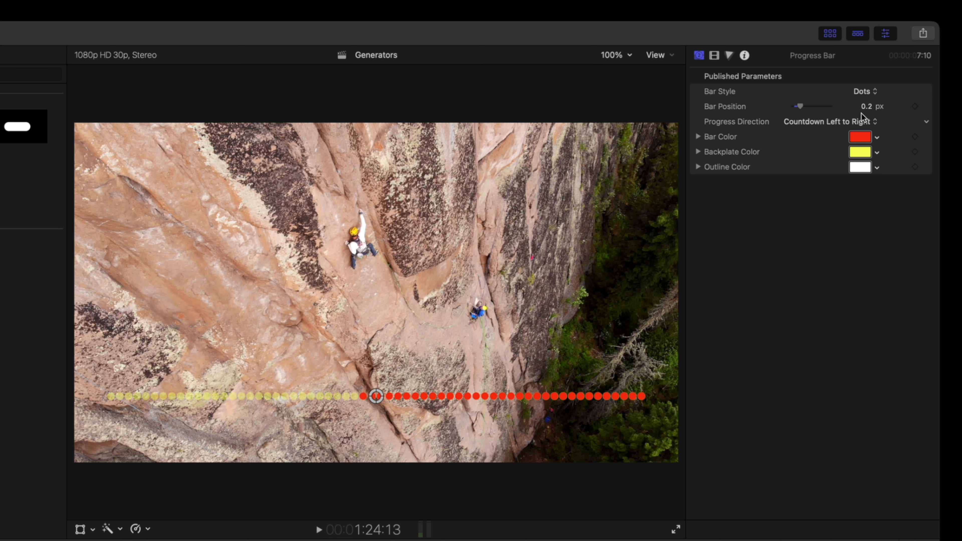
click(871, 91)
click(865, 108)
click(849, 92)
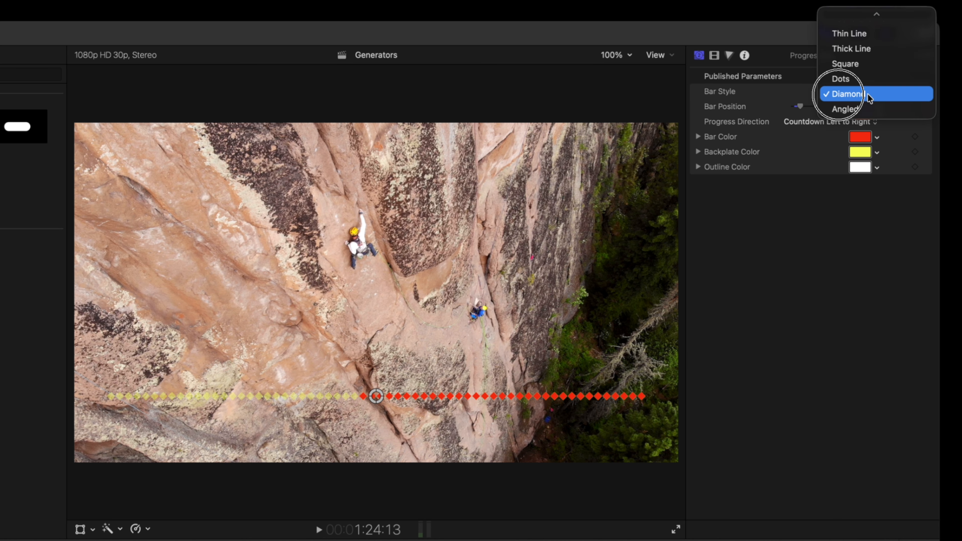
click(859, 111)
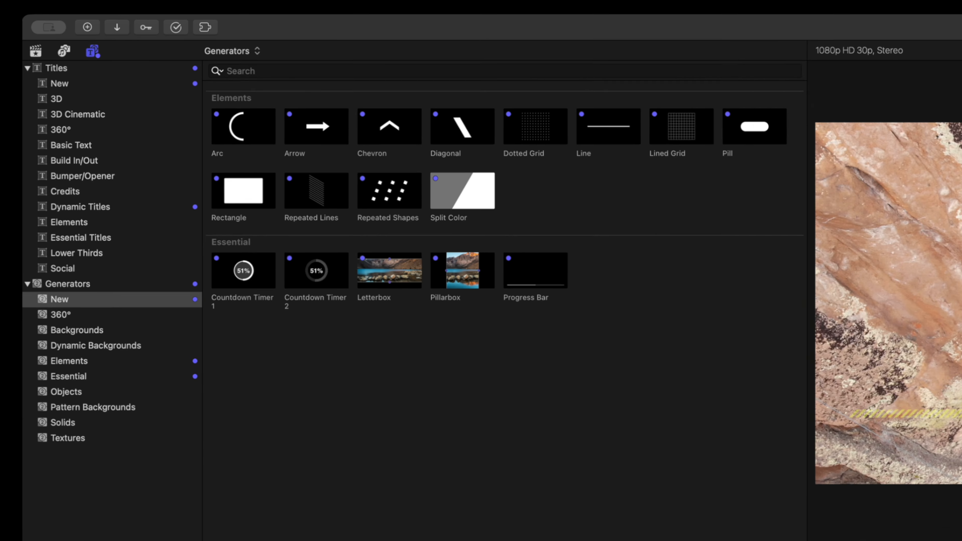
Step: Add the Shapes generator from the Elements category to the end of the timeline
click(53, 198)
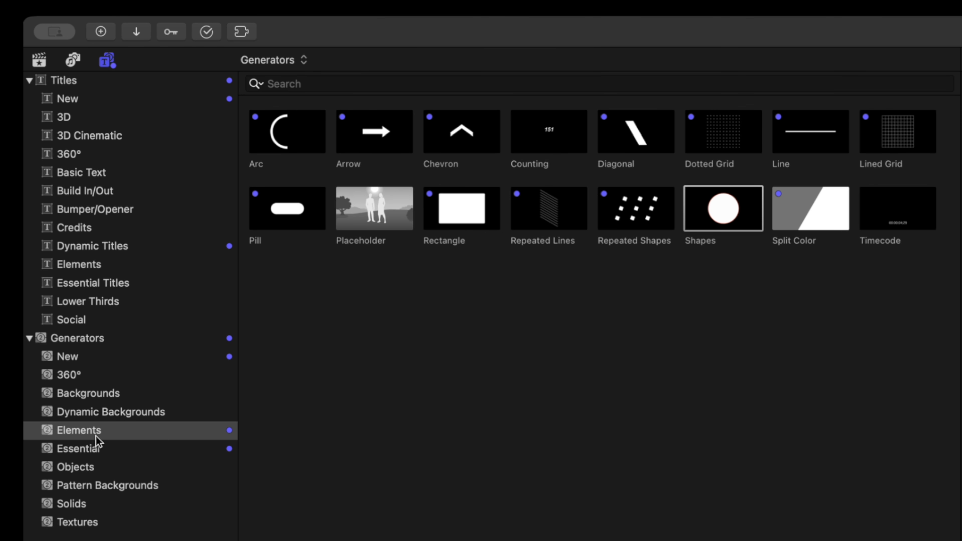
click(726, 215)
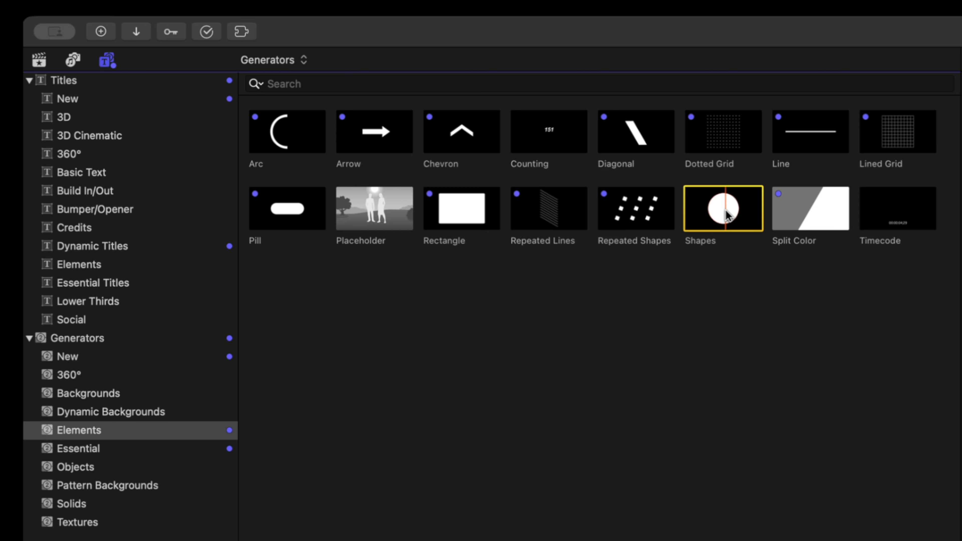
drag(725, 214, 649, 422)
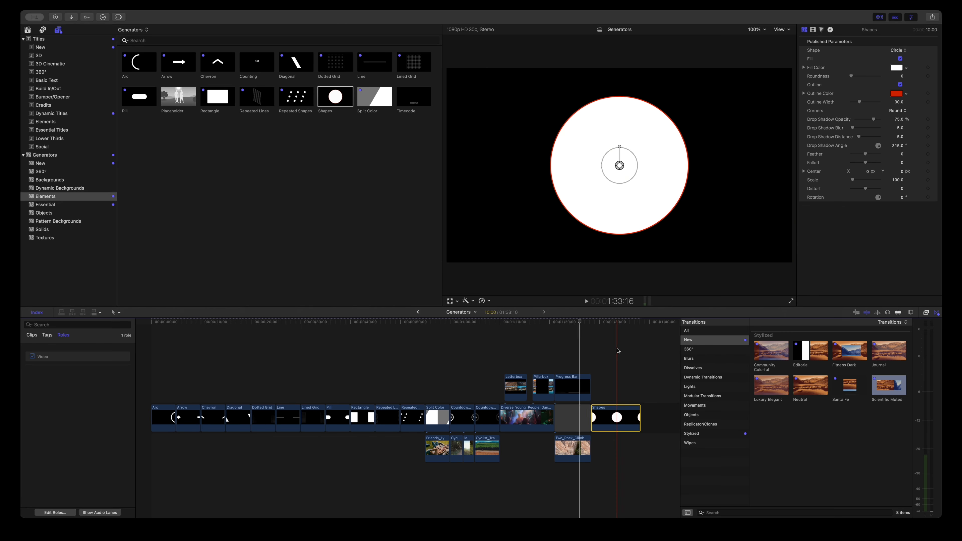
click(614, 325)
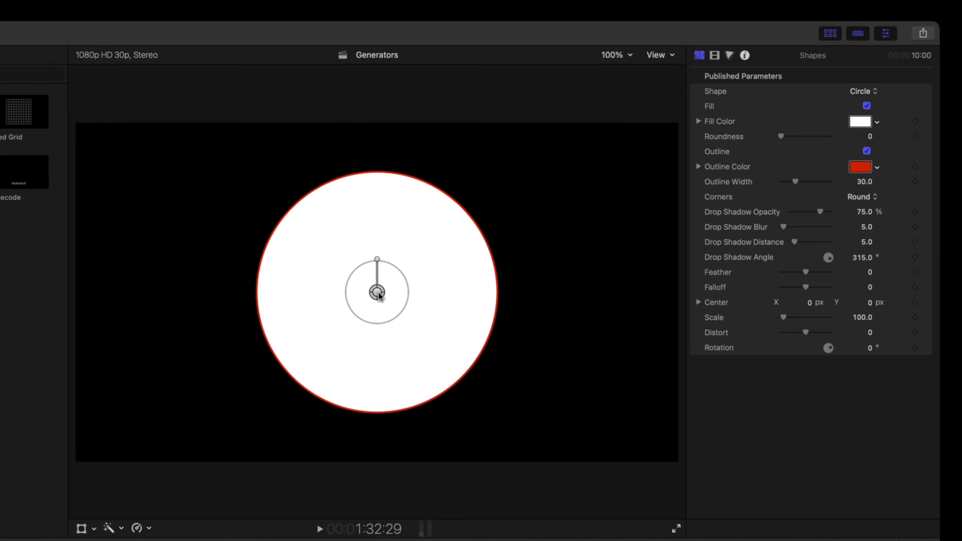
Step: Scale the circle shape to about 111.3 in the viewer and open its Shape options
drag(376, 295, 400, 267)
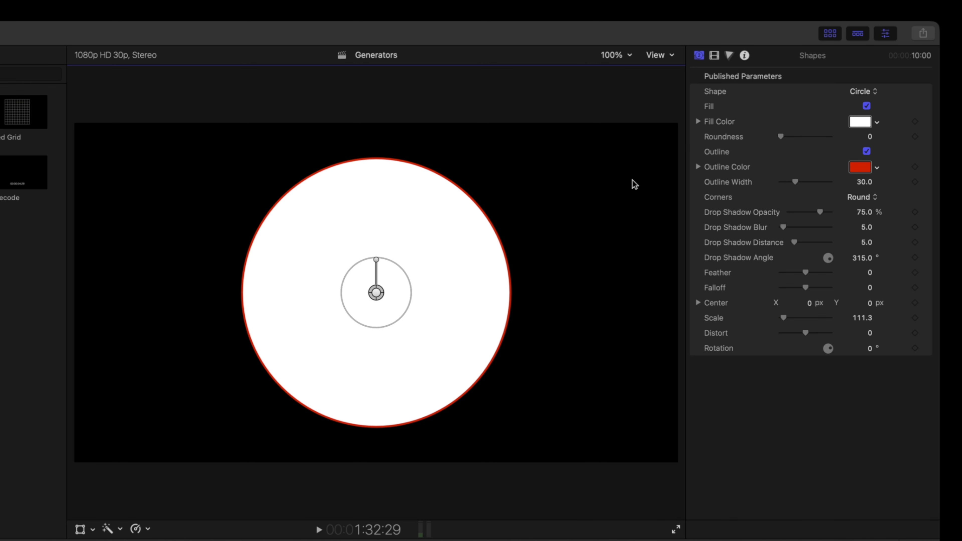
click(863, 91)
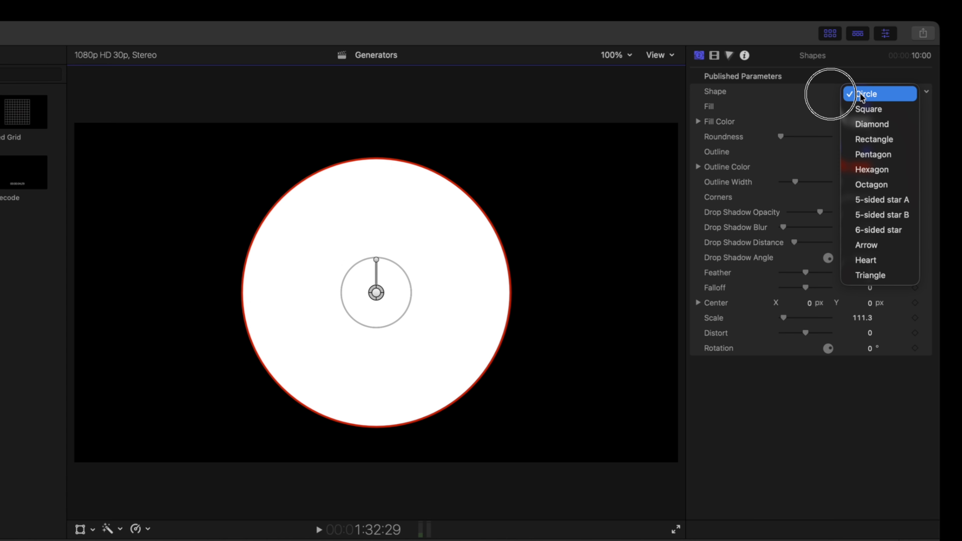